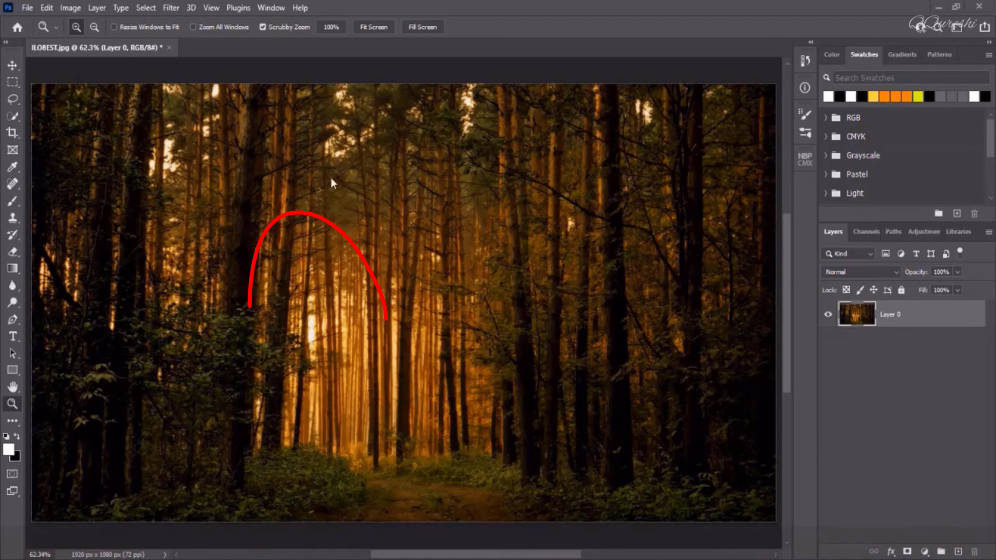
# Step: Start a Color Range selection on the forest image based on Highlights
pyautogui.click(336, 302)
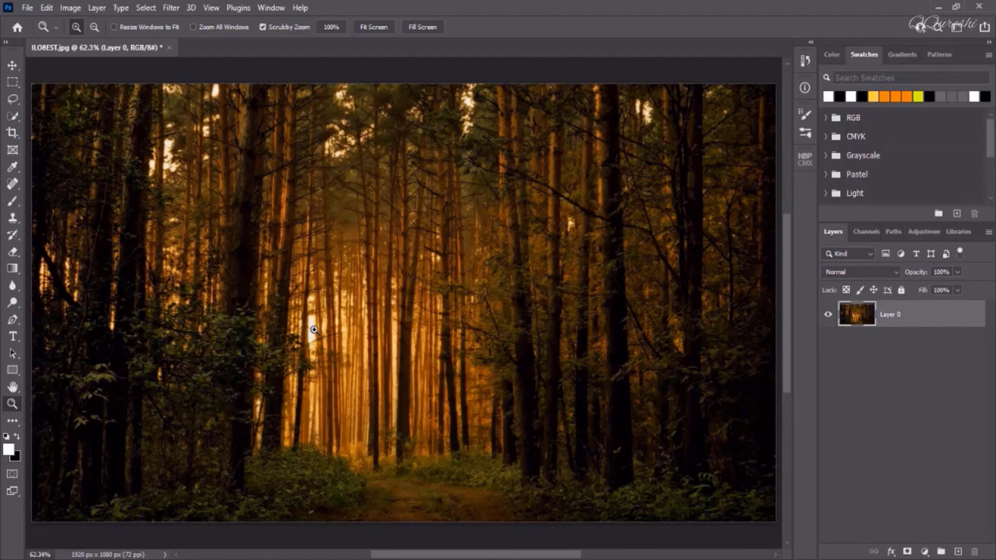
pyautogui.click(171, 7)
pyautogui.moveTo(146, 8)
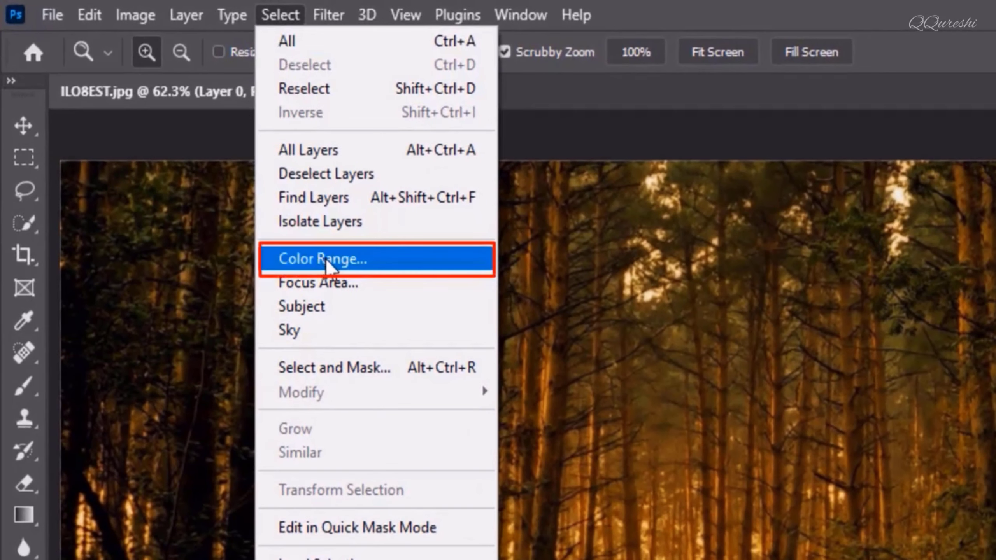
pyautogui.click(324, 257)
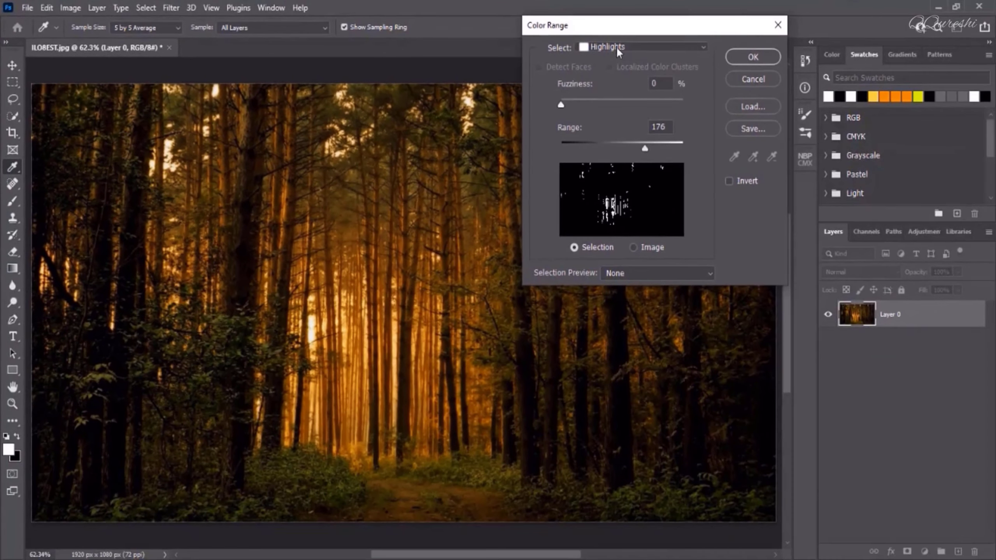
pyautogui.click(616, 47)
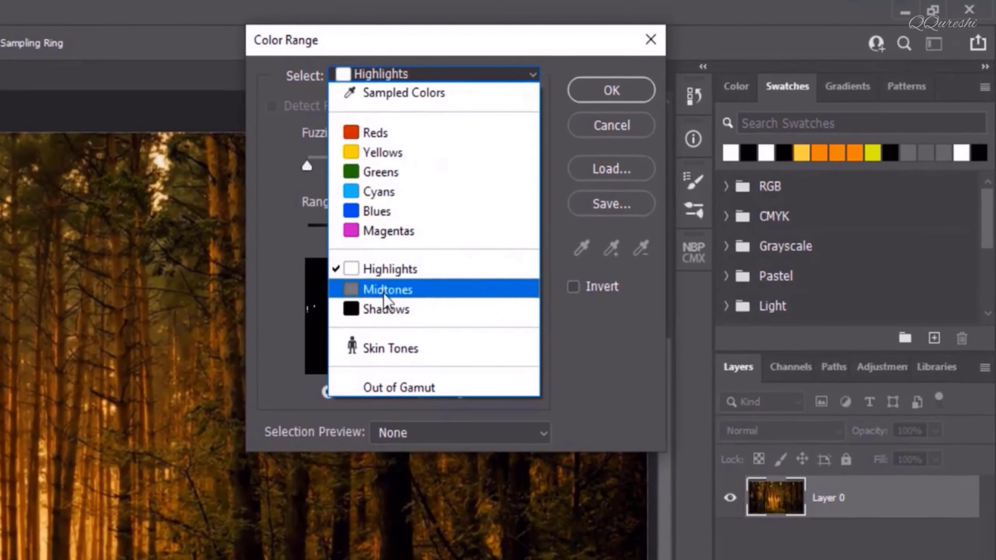
pyautogui.click(387, 275)
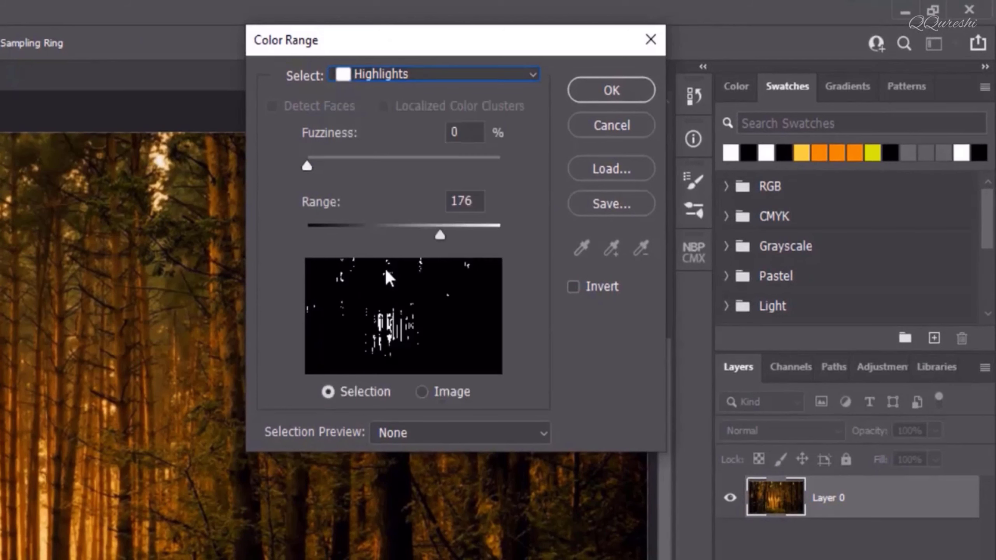
# Step: Select the highlights with fuzziness 0% and range 164, using a Black Matte selection preview
pyautogui.moveTo(306, 165); pyautogui.dragTo(276, 167)
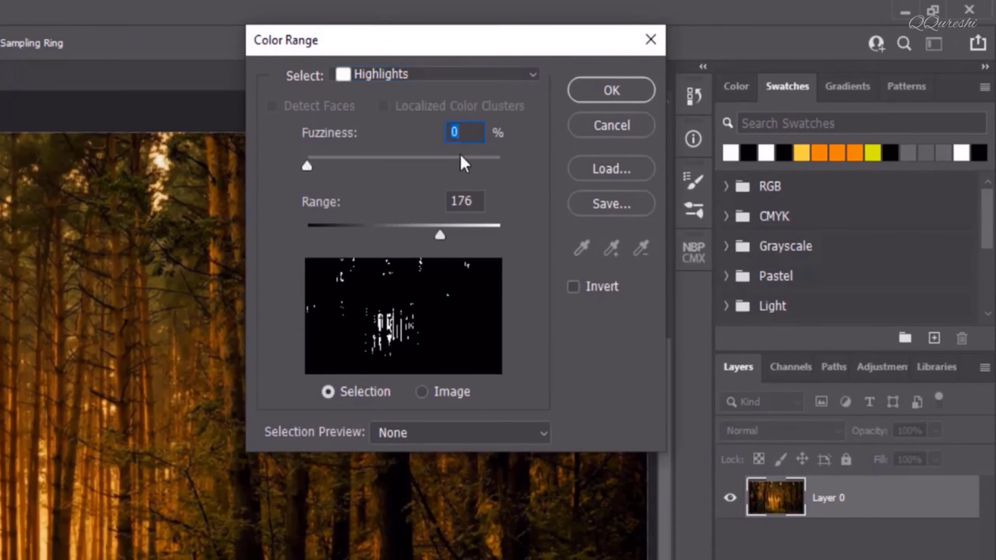
pyautogui.moveTo(440, 233); pyautogui.dragTo(386, 236)
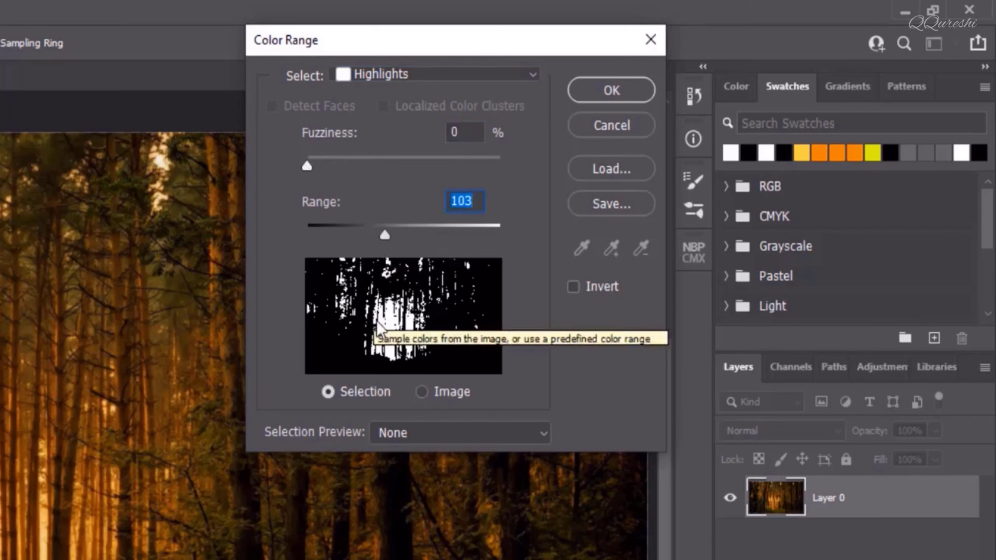
pyautogui.moveTo(386, 235); pyautogui.dragTo(433, 237)
pyautogui.click(405, 431)
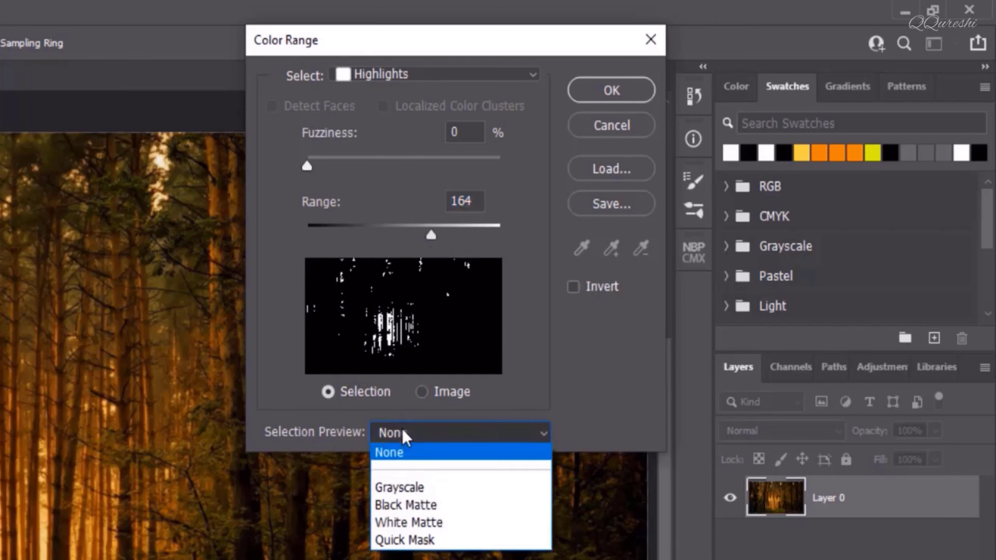
pyautogui.click(412, 505)
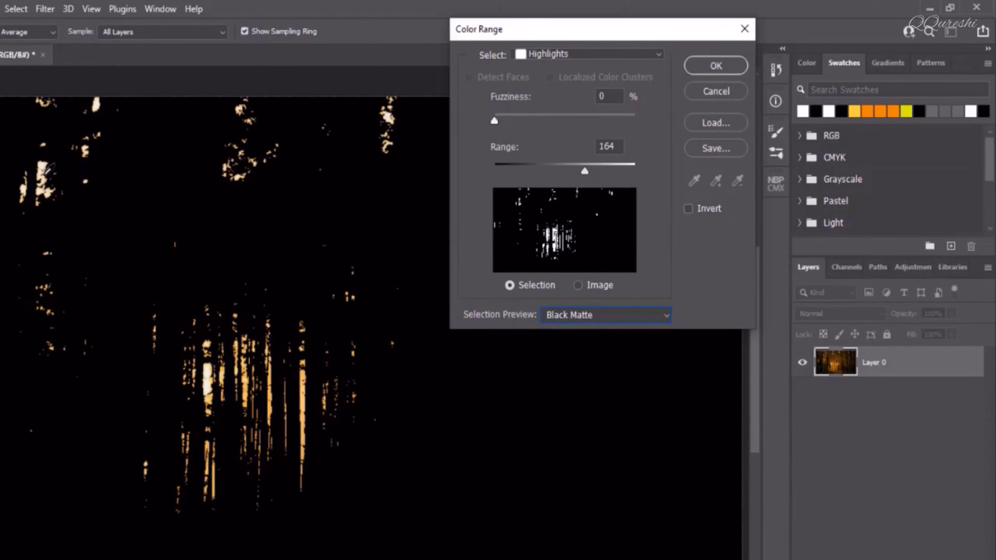
pyautogui.click(718, 65)
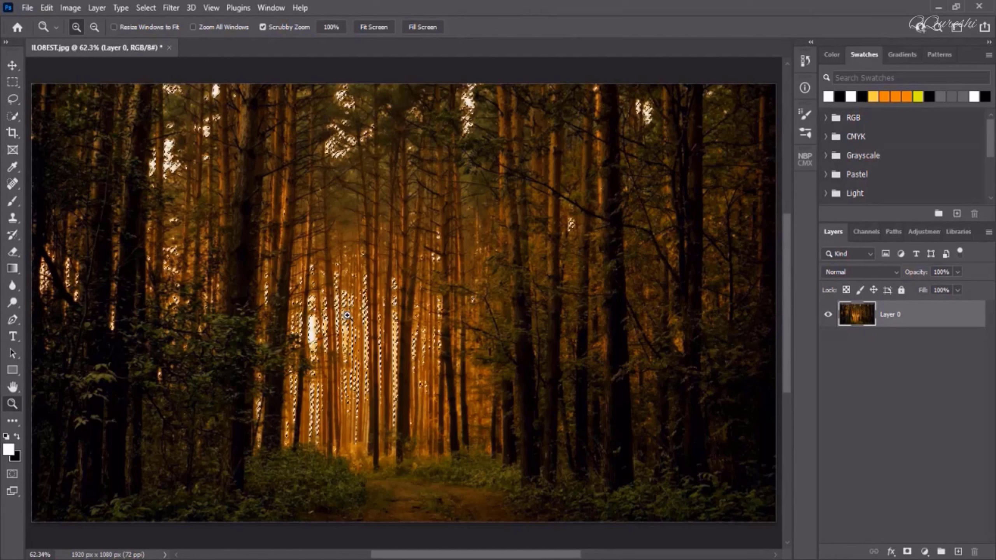
# Step: Copy the selected highlights to a new layer and check them by temporarily hiding Layer 0
pyautogui.hotkey('ctrl', 'j')
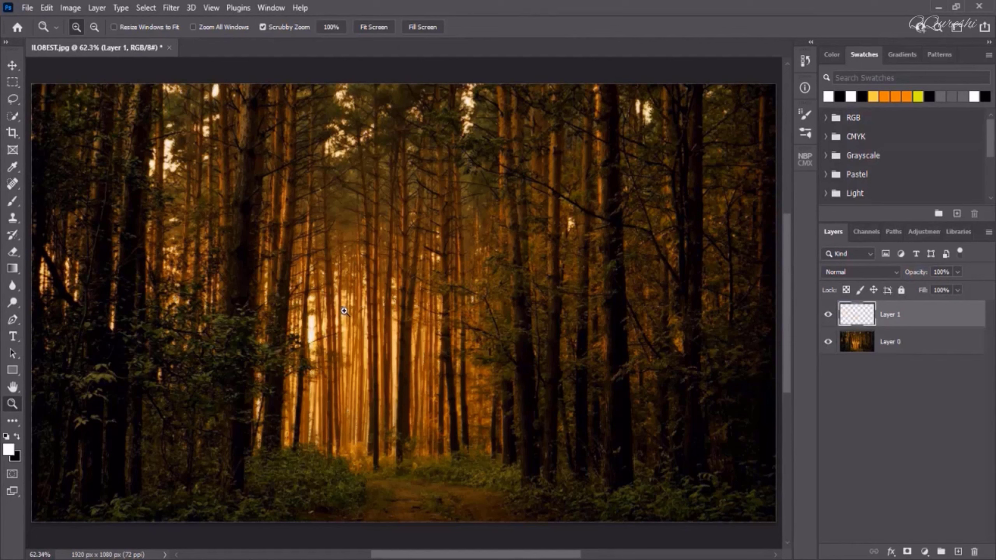
pyautogui.click(827, 341)
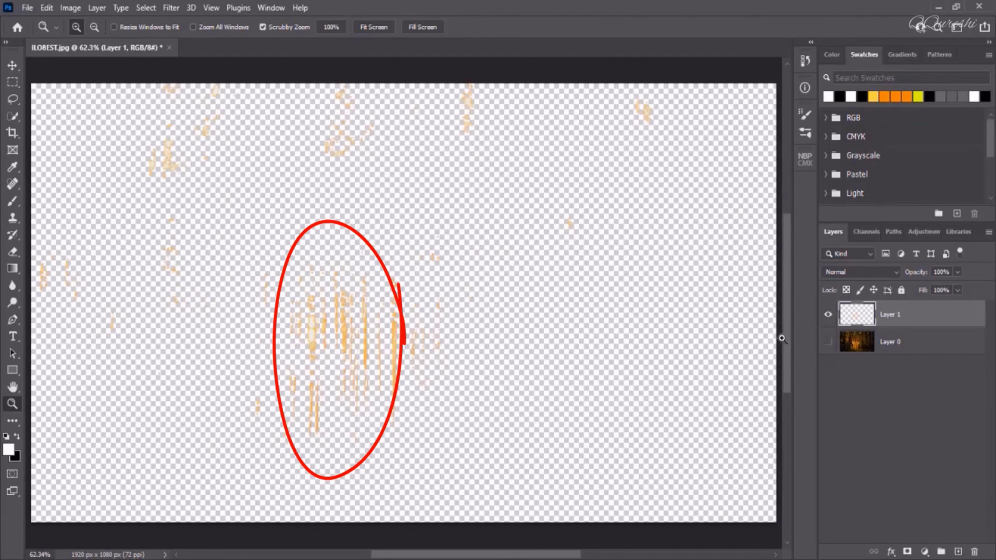
pyautogui.click(828, 342)
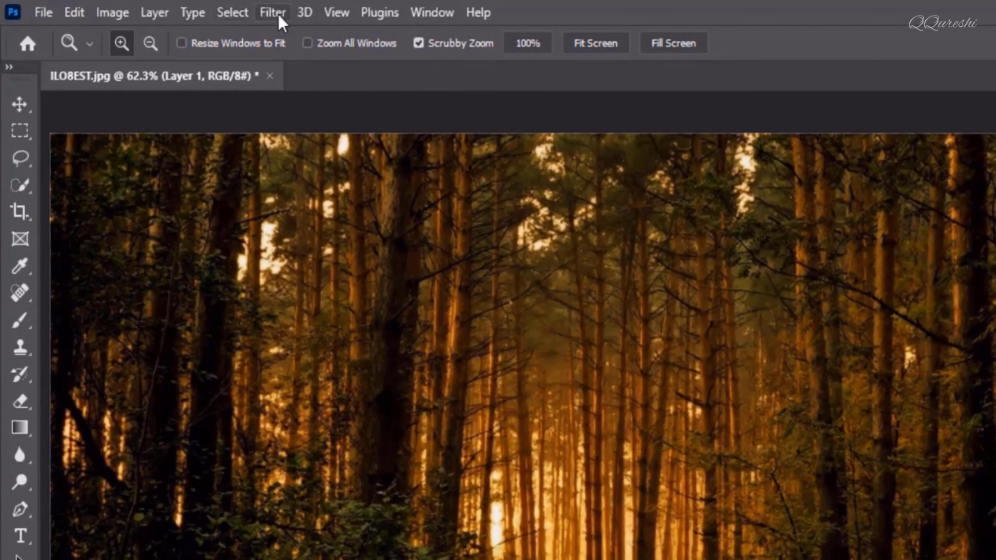
# Step: Convert Layer 1 for smart filters
pyautogui.click(263, 14)
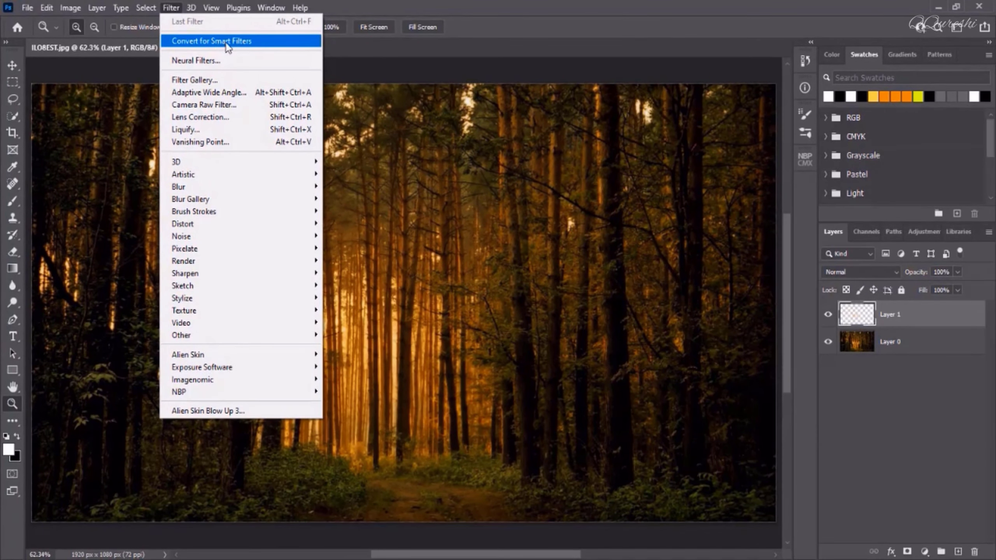
pyautogui.click(227, 43)
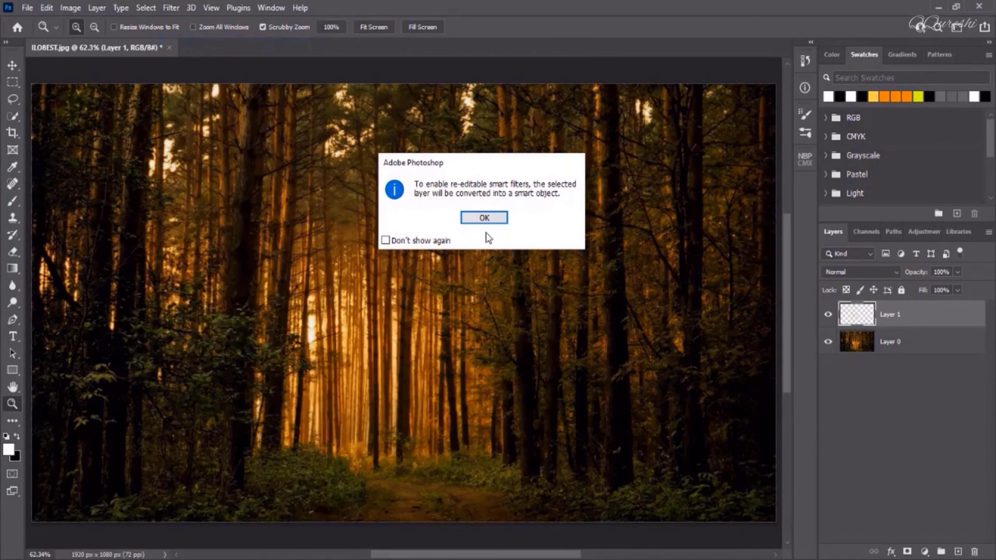
pyautogui.click(485, 218)
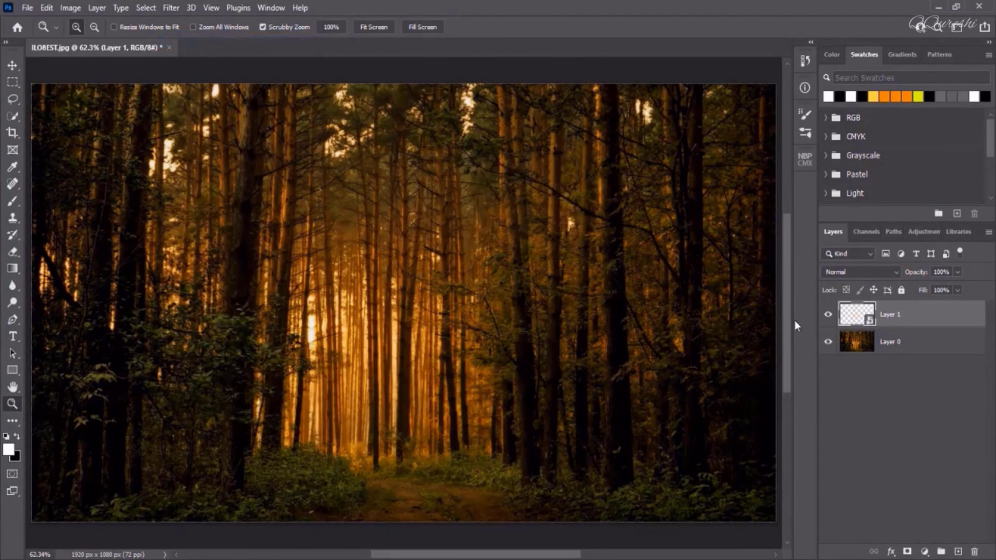
# Step: Apply a Radial Blur to Layer 1 with amount 100, Zoom method, Draft quality and the blur center shifted slightly up and left
pyautogui.click(171, 8)
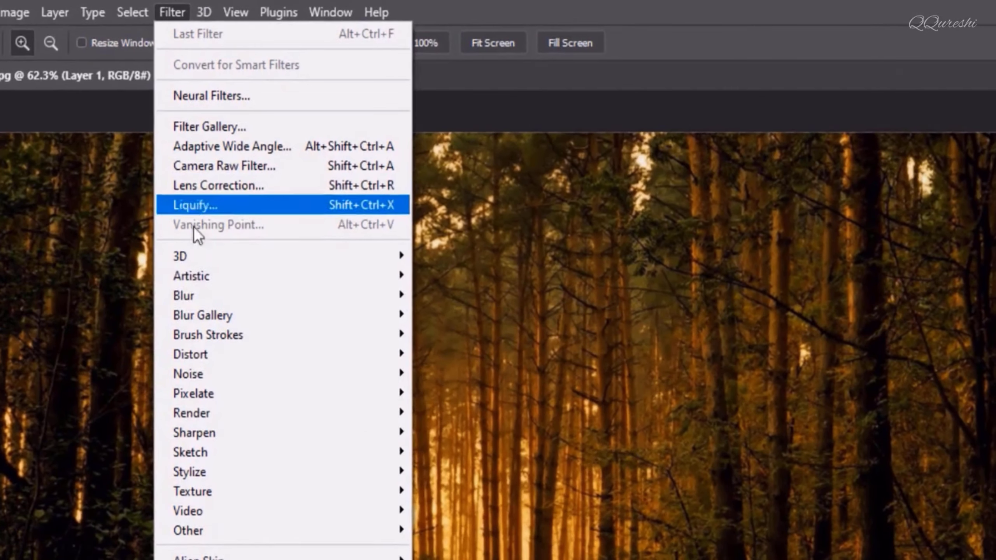
pyautogui.moveTo(200, 294)
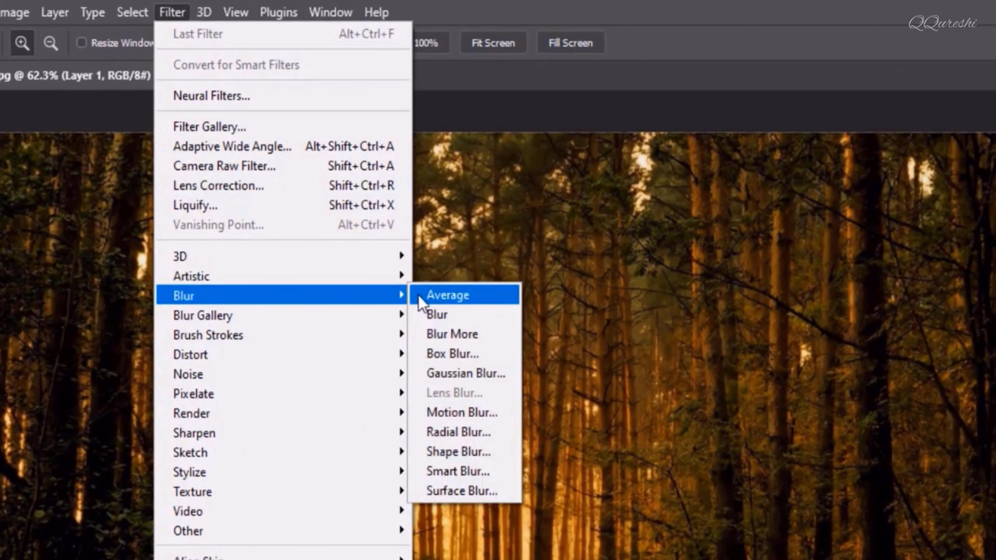
pyautogui.click(448, 433)
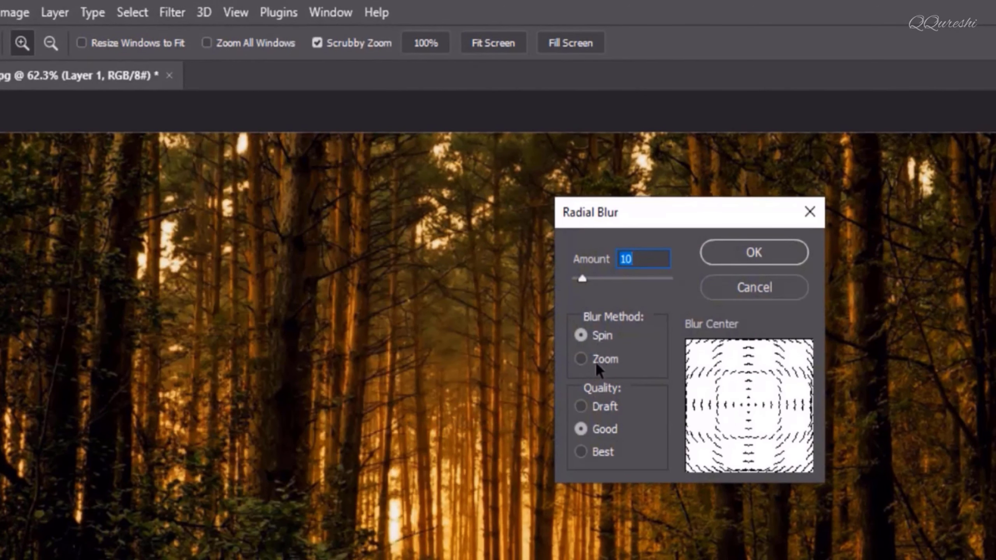
pyautogui.click(584, 358)
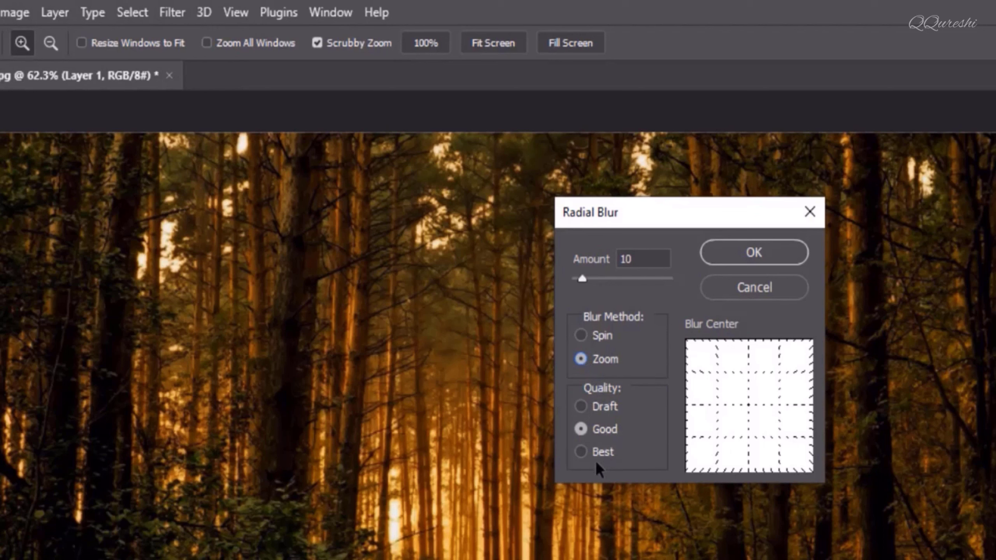
pyautogui.click(581, 407)
pyautogui.moveTo(582, 278); pyautogui.dragTo(681, 280)
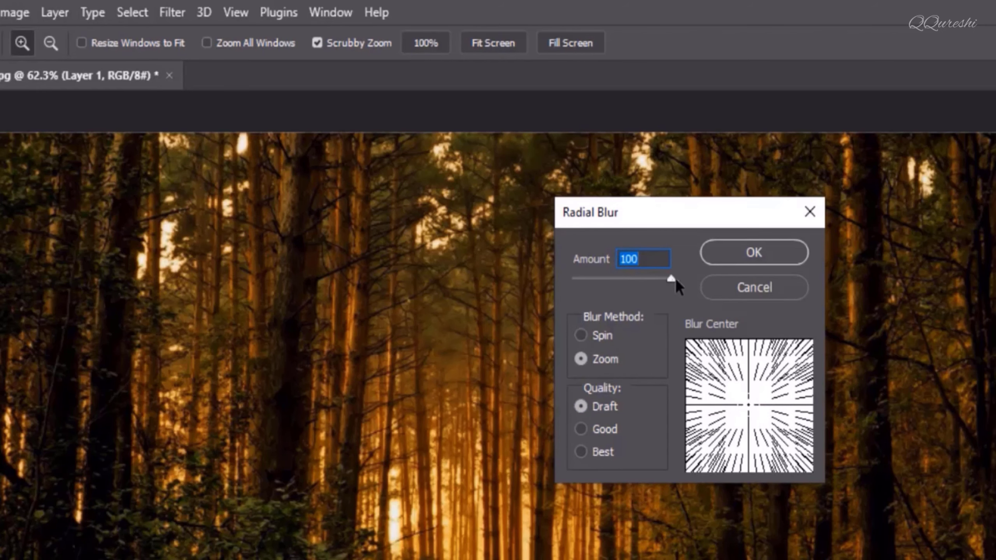
pyautogui.moveTo(748, 404); pyautogui.dragTo(741, 401)
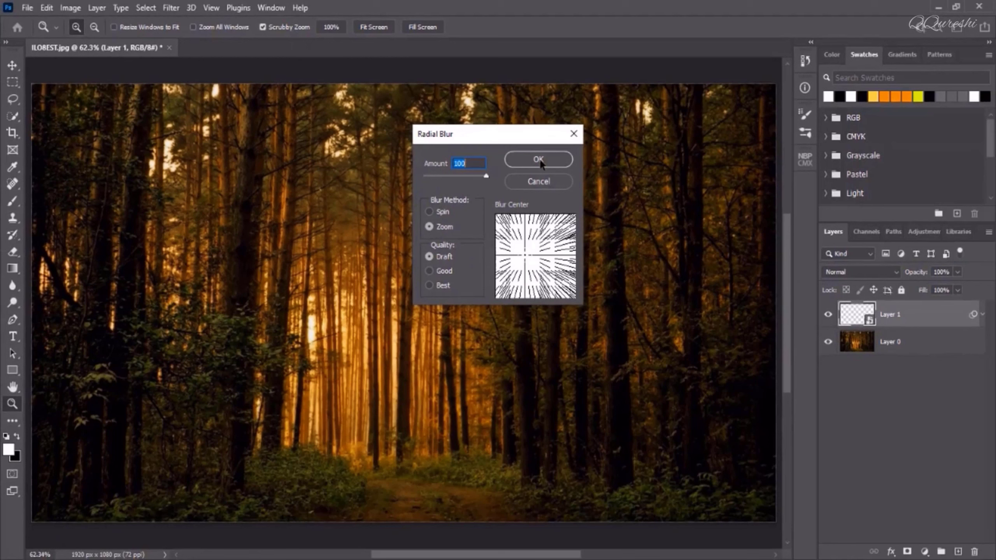
pyautogui.click(539, 159)
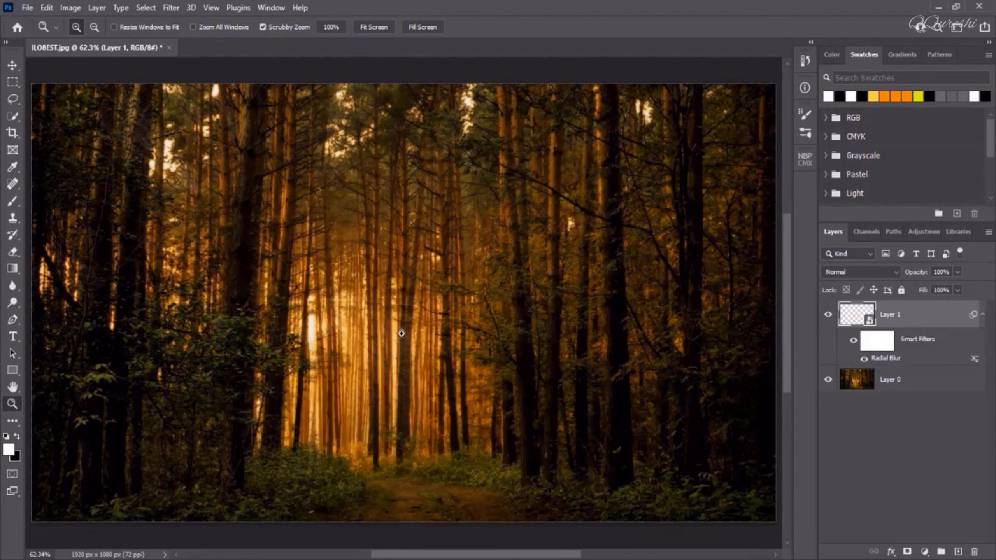
# Step: Change the quality of Layer 1's Radial Blur smart filter to Best
pyautogui.doubleClick(890, 358)
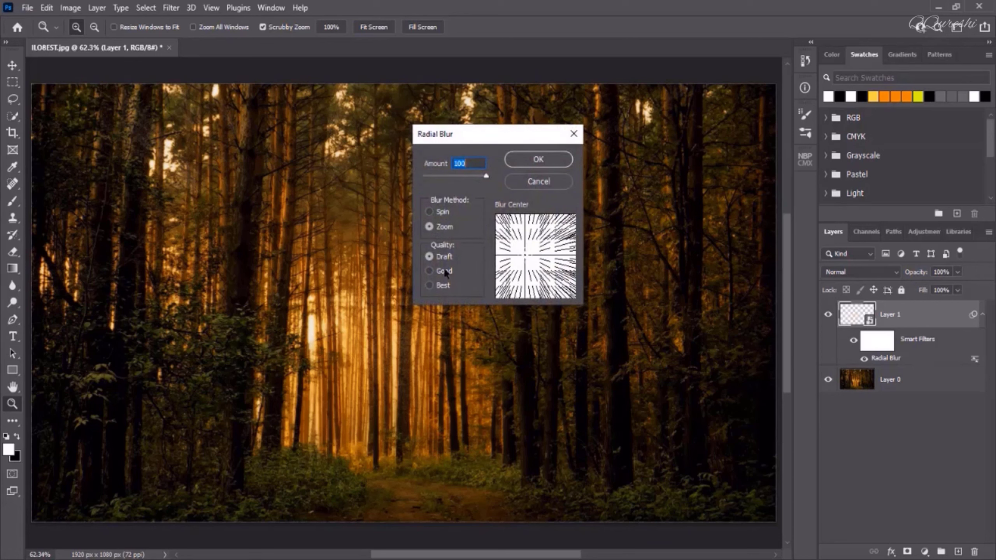
pyautogui.click(430, 285)
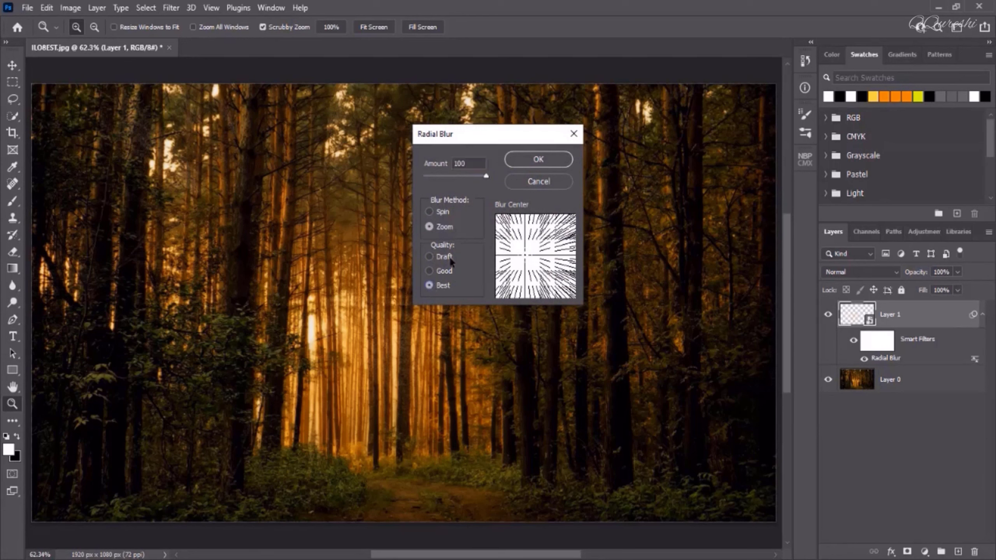
pyautogui.click(526, 160)
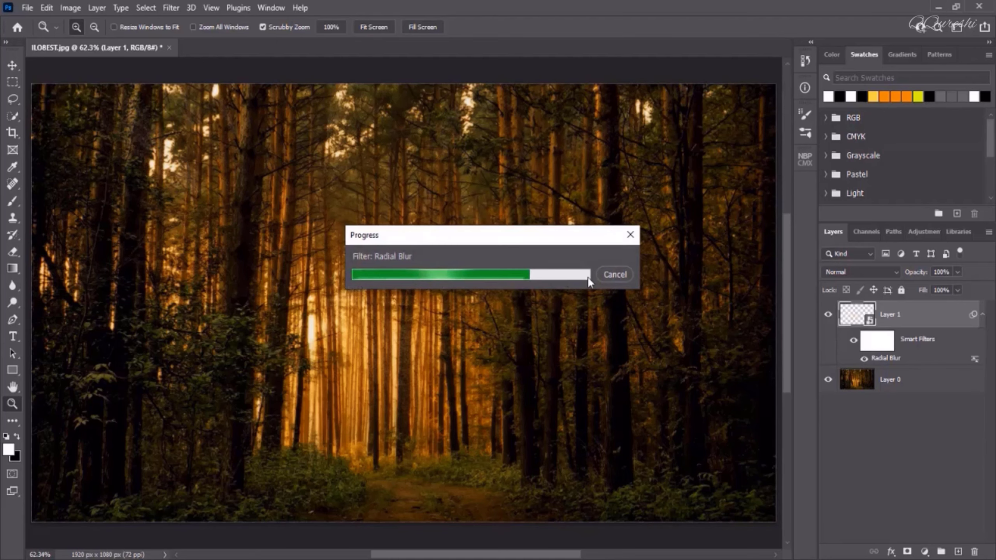
# Step: Set Layer 1's blend mode to Screen and duplicate the layer four times to strengthen the light rays
pyautogui.click(852, 272)
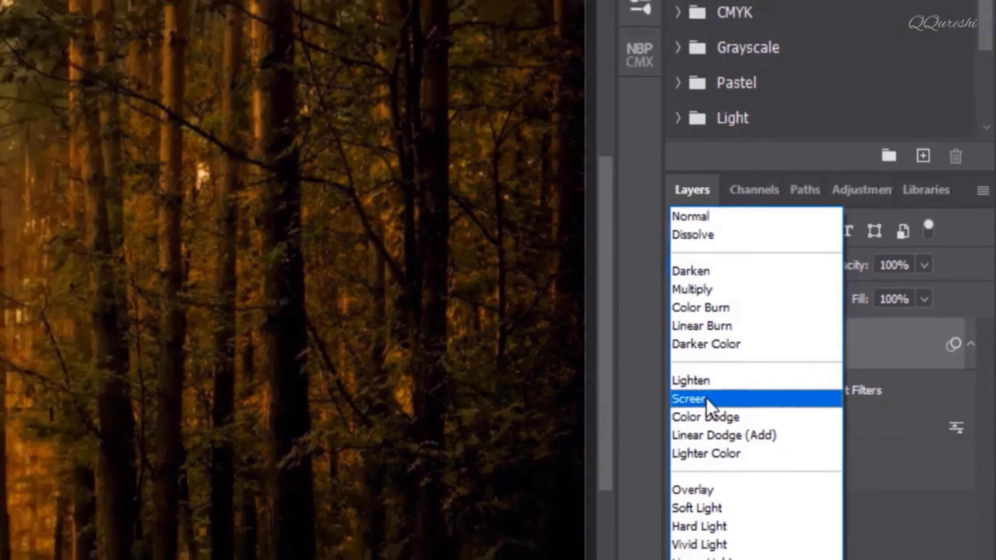
pyautogui.click(668, 415)
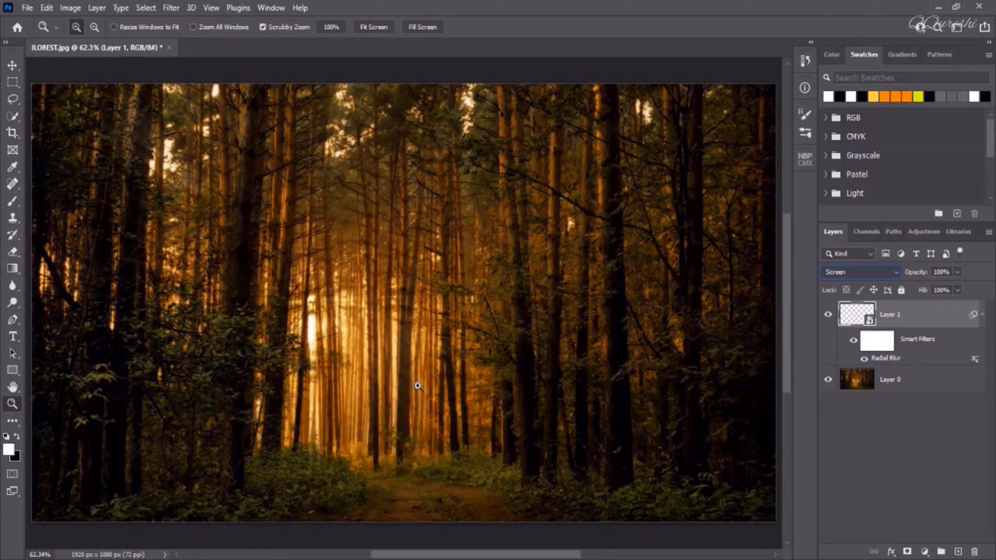
pyautogui.hotkey('ctrl', 'j')
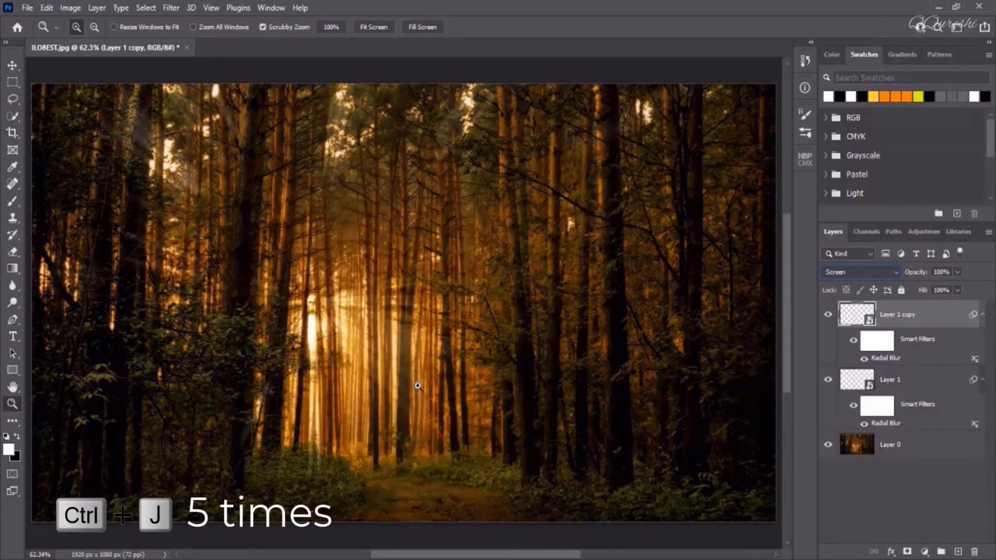
pyautogui.hotkey('ctrl', 'j')
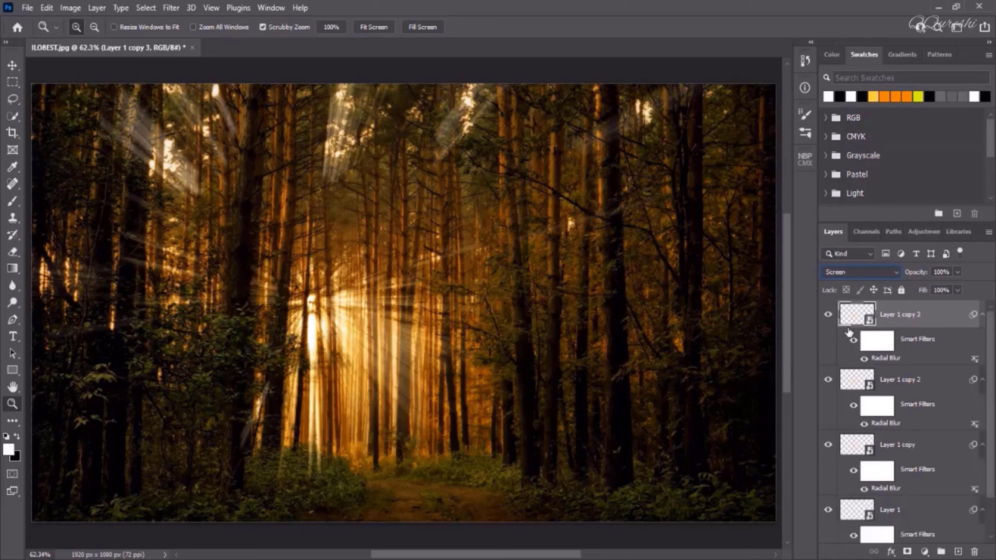
pyautogui.hotkey('ctrl', 'j')
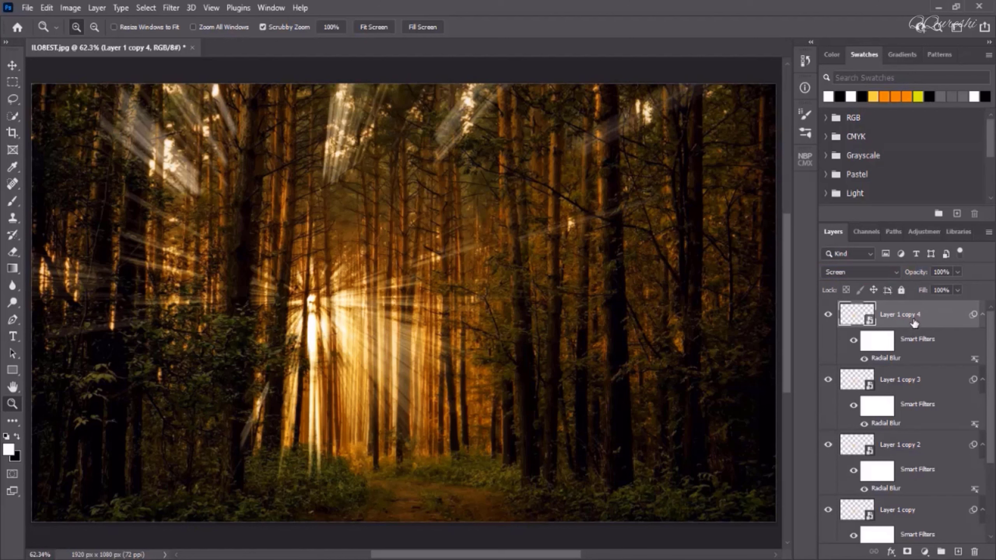
# Step: Combine Layer 1 and its four copies into a single smart object
pyautogui.scroll(-3, 899, 441)
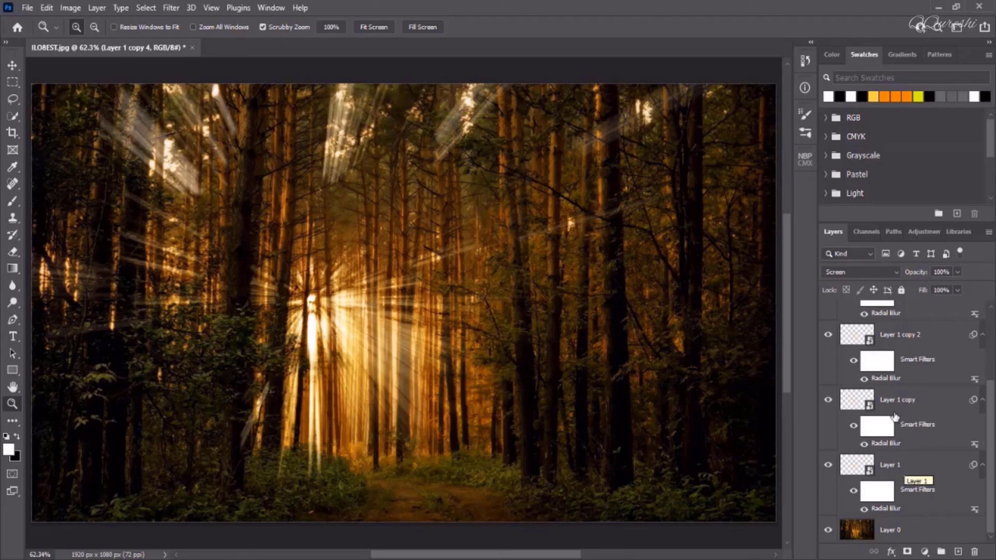
pyautogui.scroll(3, 895, 416)
pyautogui.scroll(-3, 901, 483)
pyautogui.keyDown('shift'); pyautogui.click(901, 464); pyautogui.keyUp('shift')
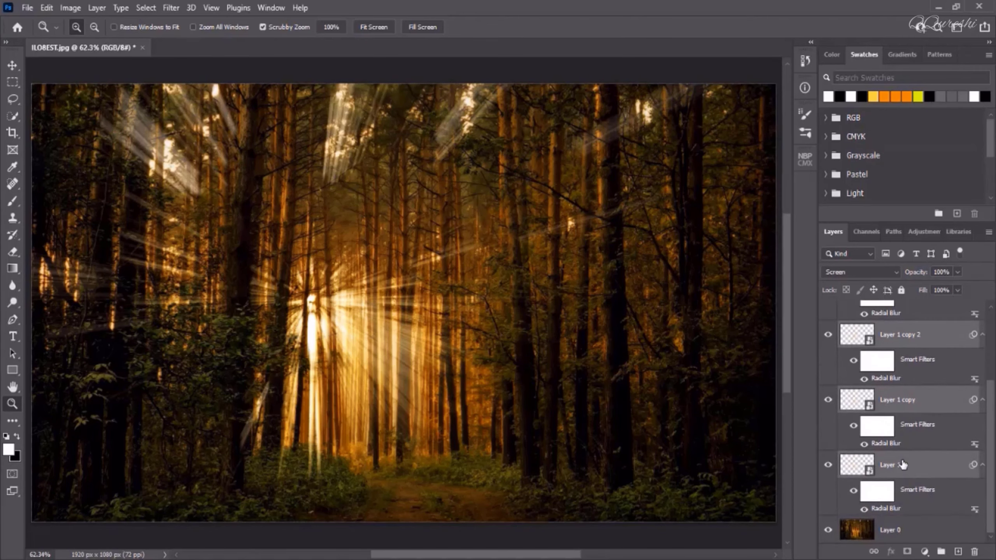
pyautogui.rightClick(902, 464)
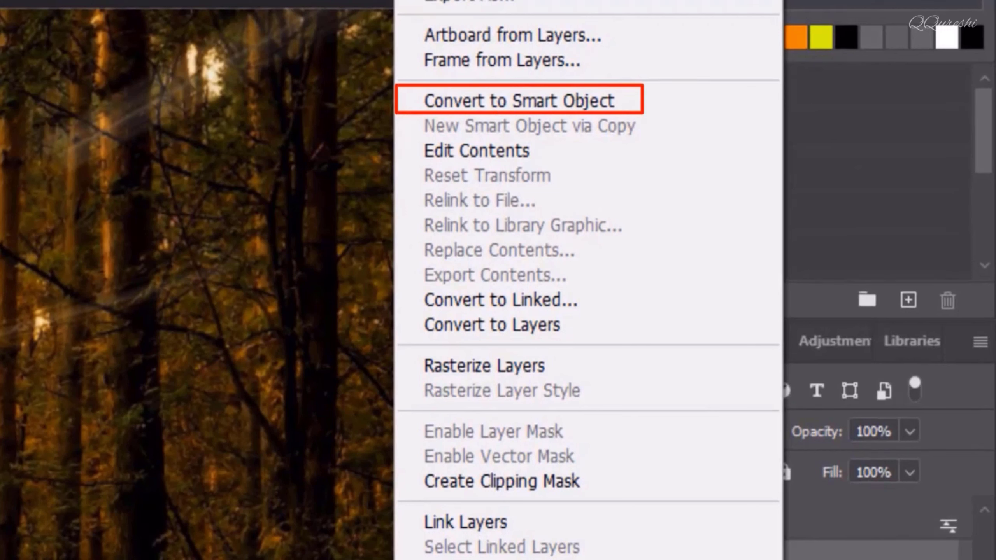
pyautogui.click(665, 102)
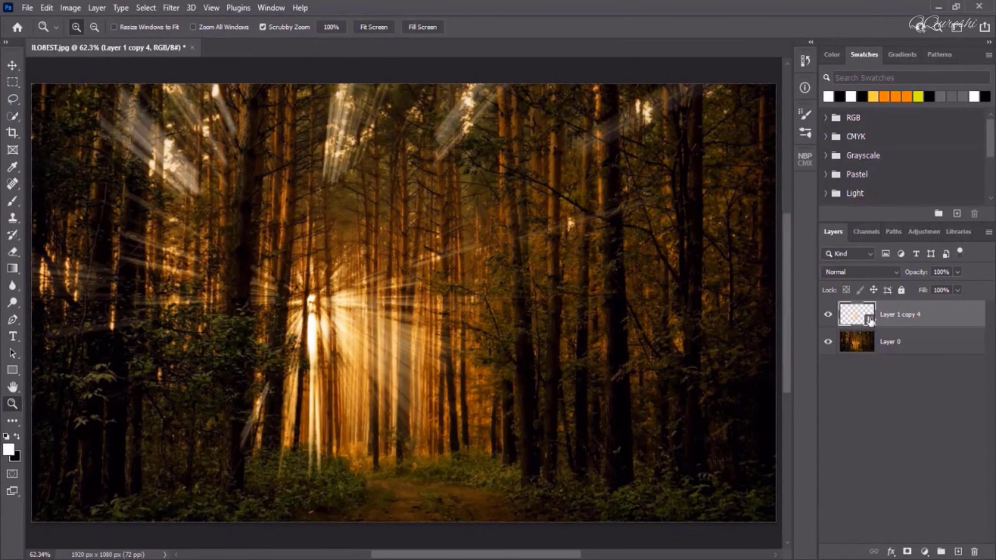
# Step: Open the contents of the Layer 1 copy 4 smart object, review its stacked blurred layers, and close it
pyautogui.doubleClick(870, 321)
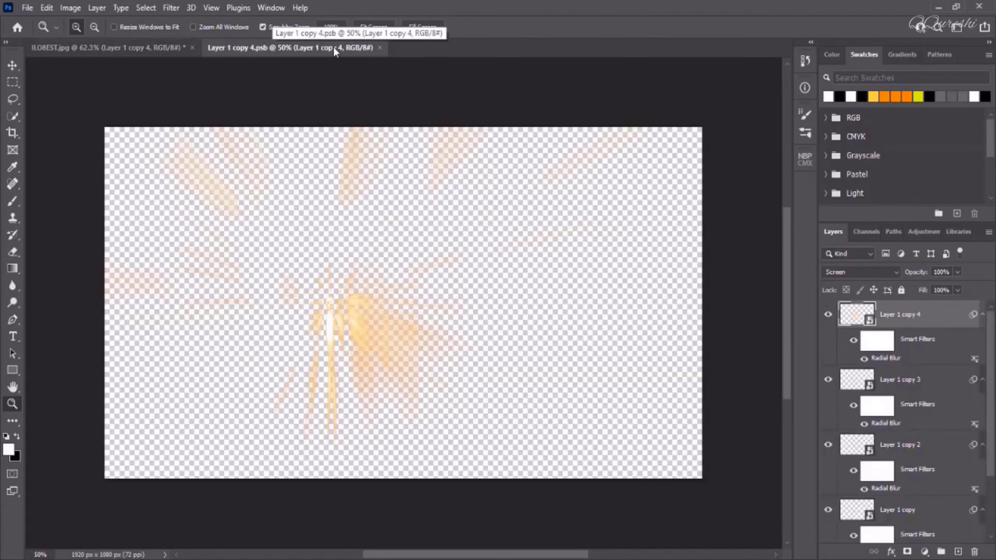
pyautogui.scroll(-2, 850, 344)
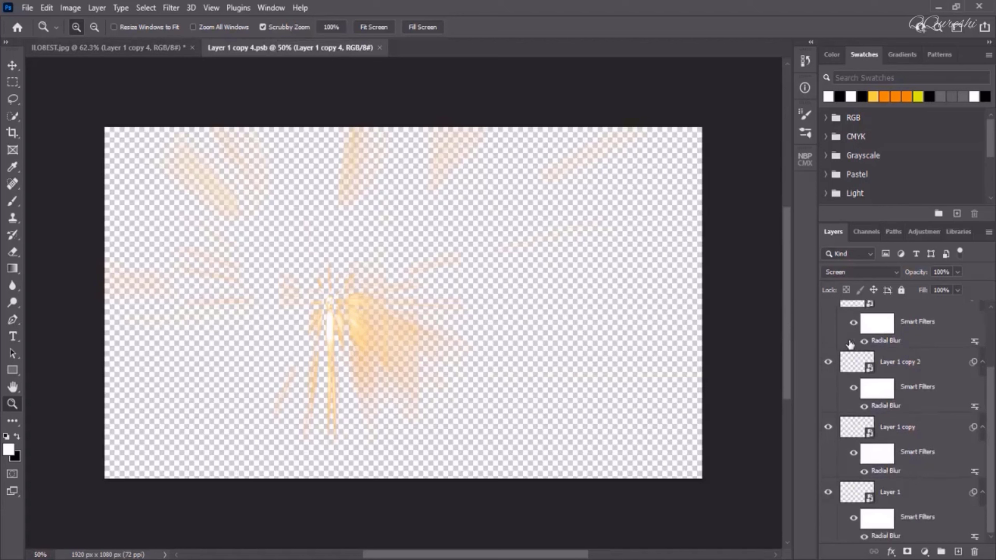
pyautogui.scroll(2, 890, 480)
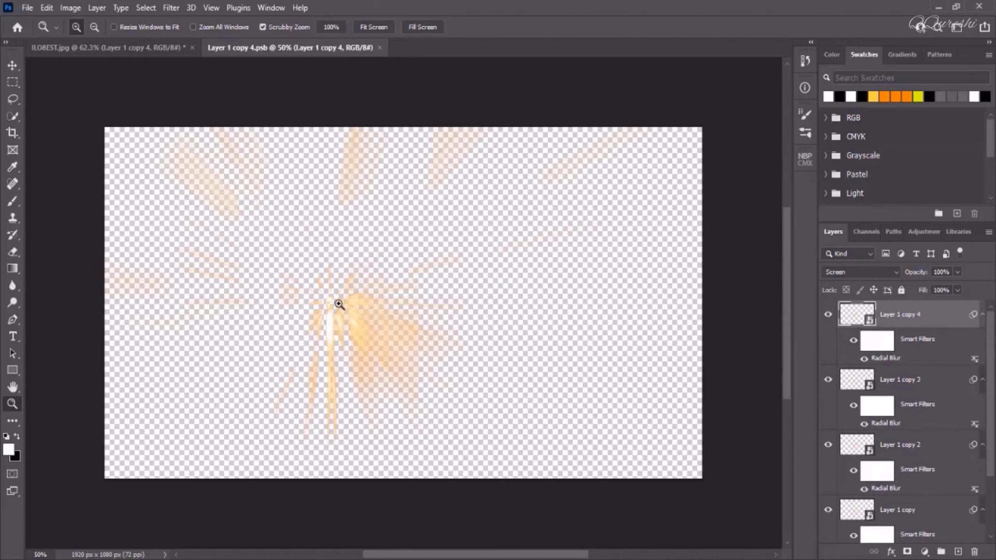
pyautogui.click(380, 48)
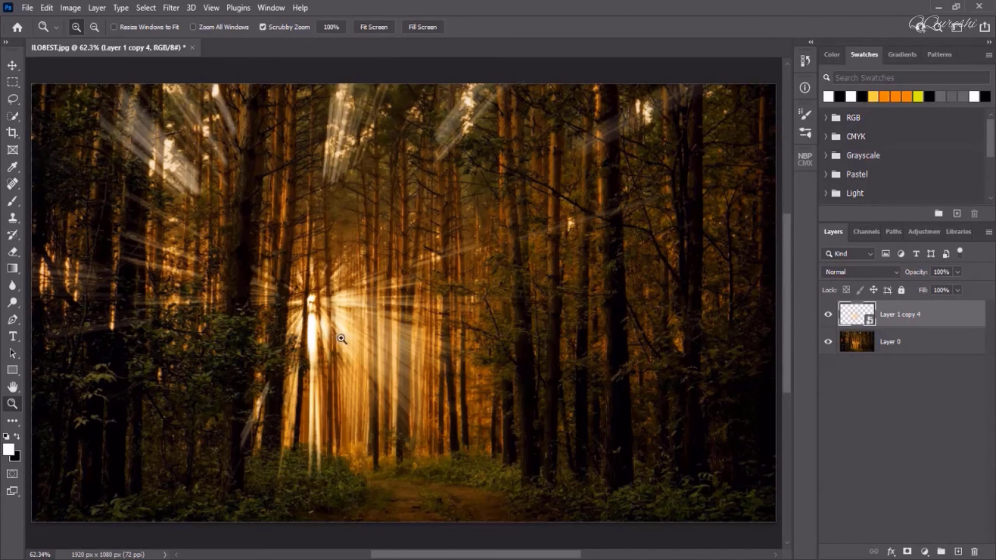
# Step: Start a Field Blur on Layer 1 copy 4, placing its pin on the light source with the blur at 0 px
pyautogui.click(172, 8)
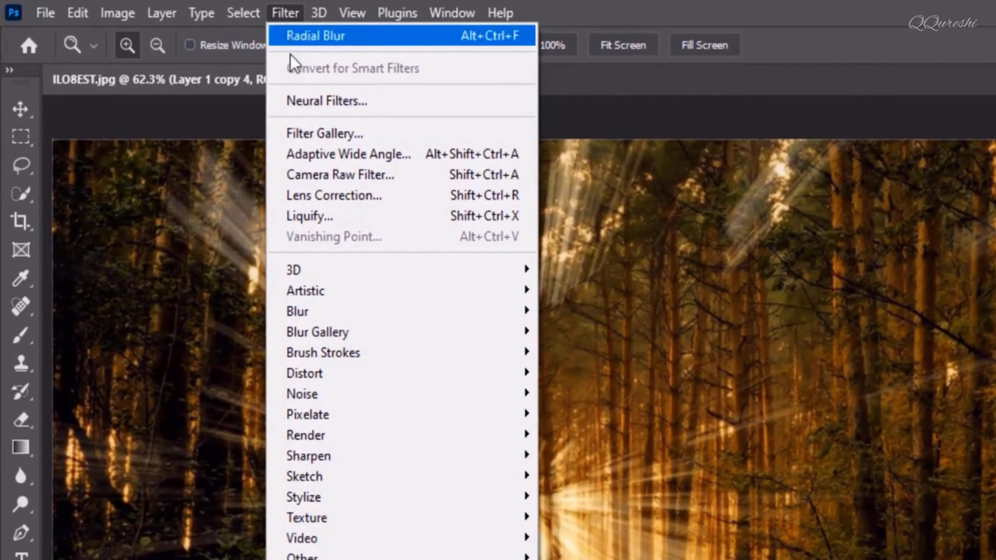
pyautogui.moveTo(304, 334)
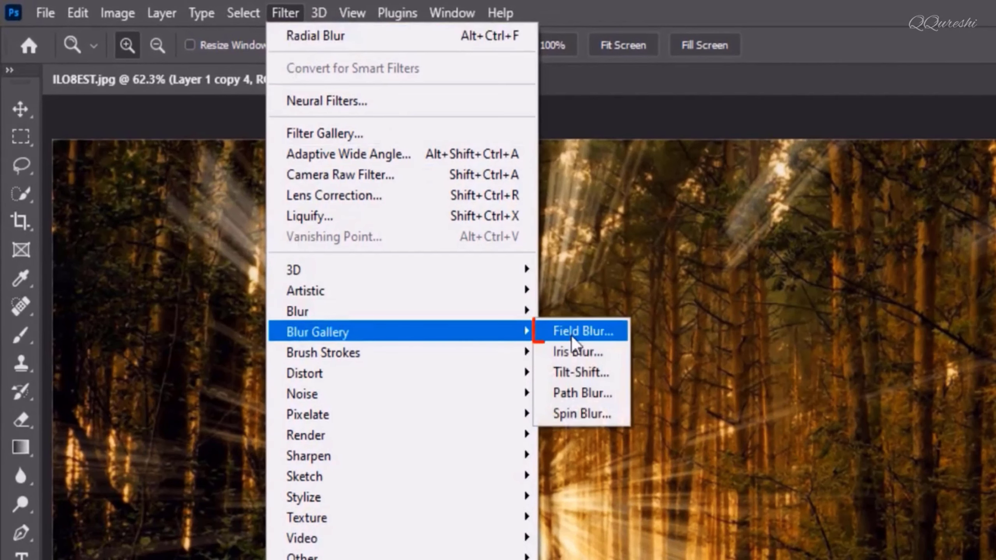
pyautogui.click(602, 336)
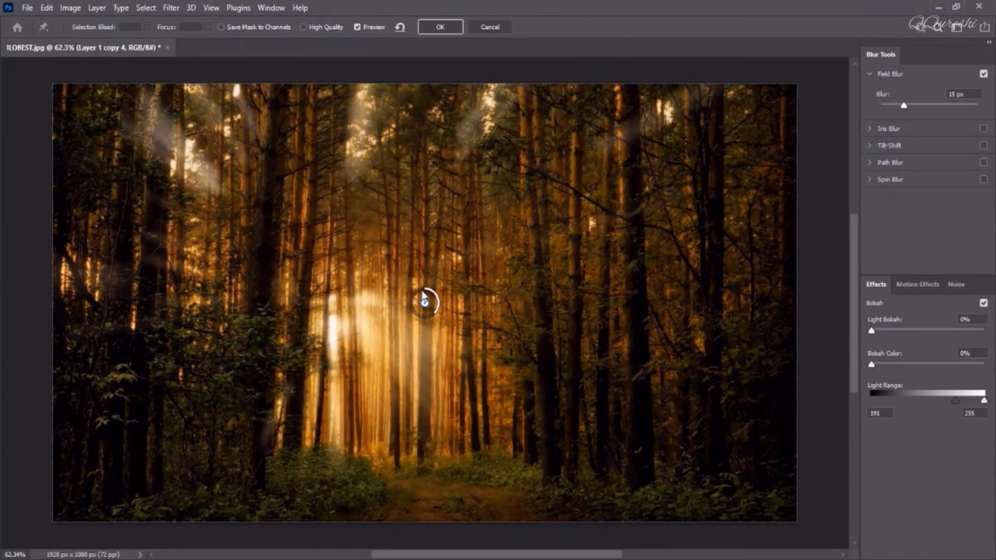
pyautogui.moveTo(425, 304); pyautogui.dragTo(333, 319)
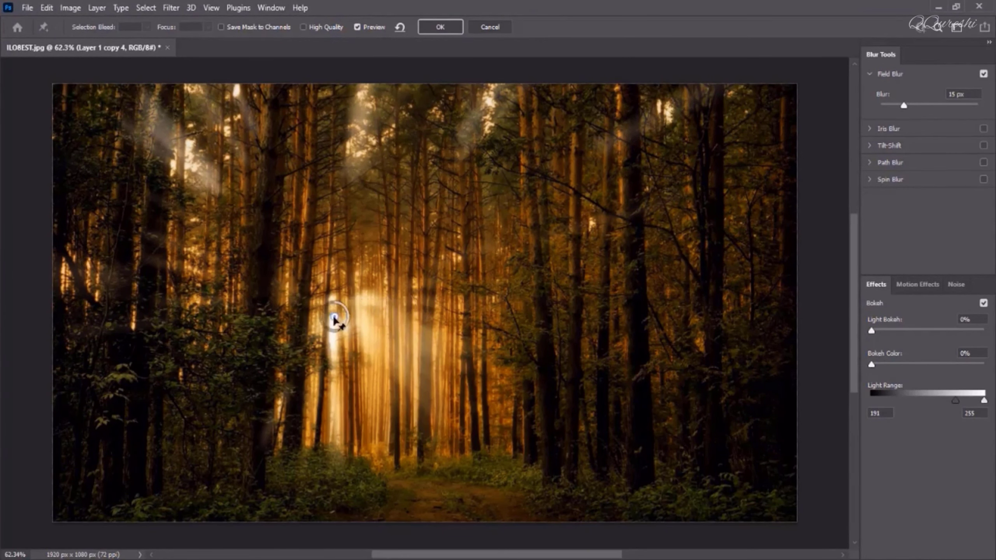
pyautogui.moveTo(904, 105); pyautogui.dragTo(888, 106)
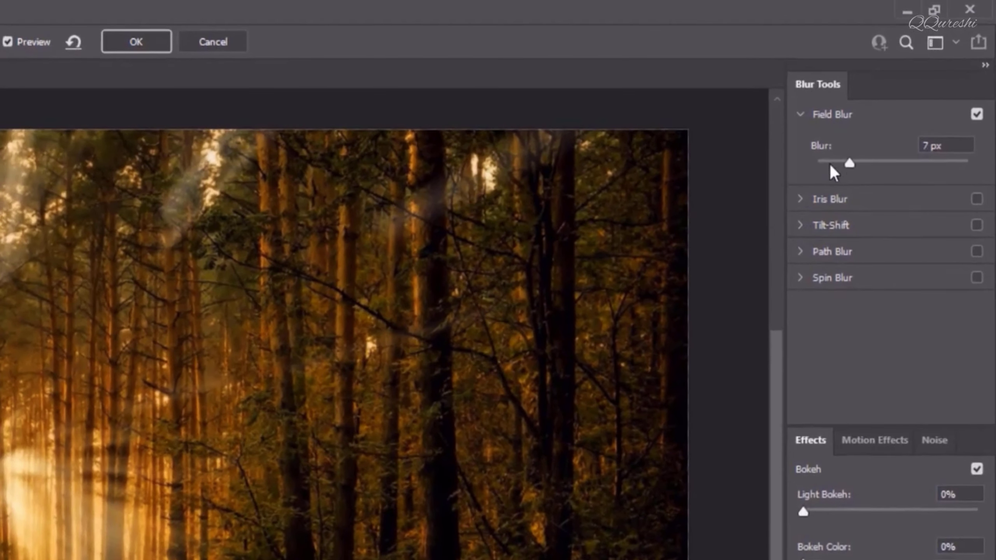
pyautogui.moveTo(830, 165); pyautogui.dragTo(795, 166)
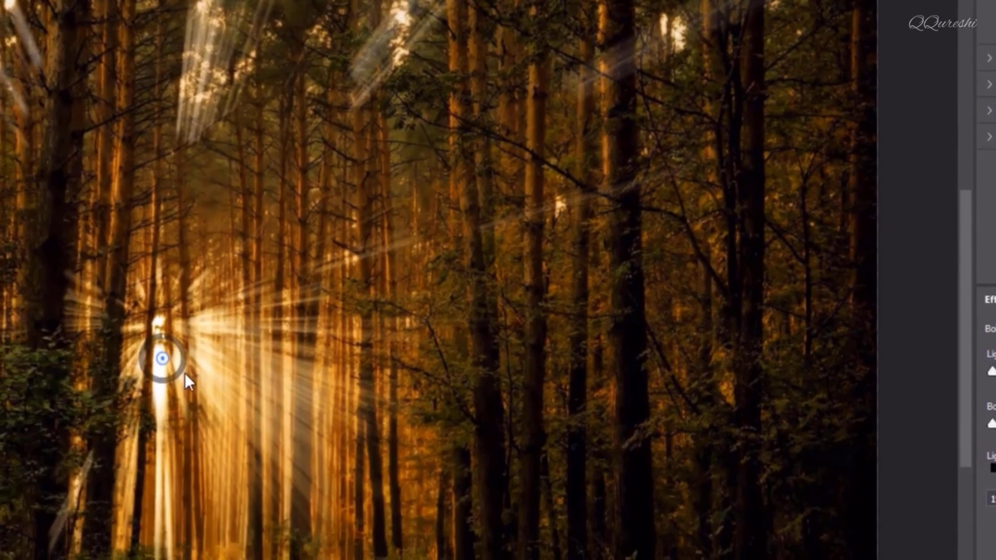
pyautogui.moveTo(162, 356); pyautogui.dragTo(158, 330)
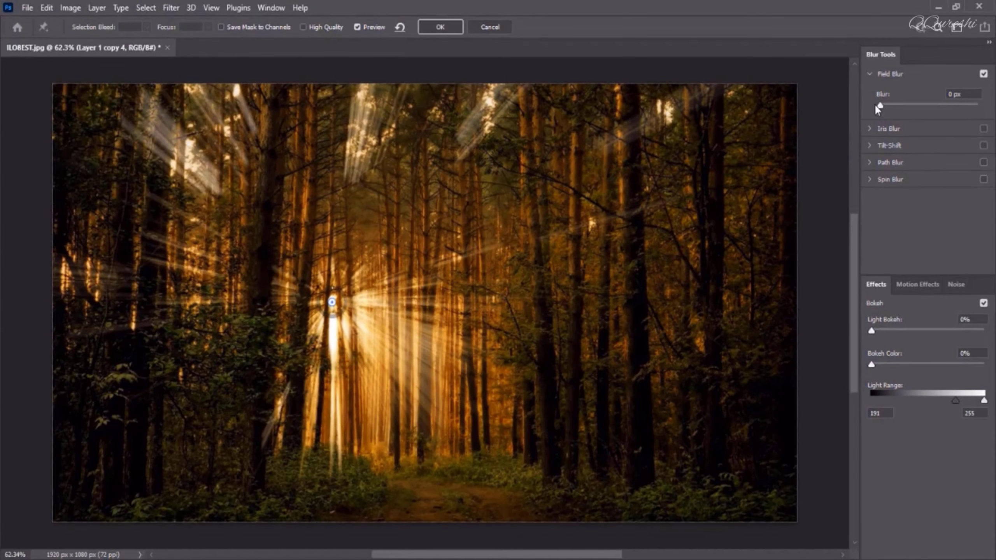
pyautogui.moveTo(875, 105); pyautogui.dragTo(866, 105)
# Step: Add a second Field Blur pin on the rays at the photo's upper edge and set its blur to 7 px
pyautogui.click(362, 99)
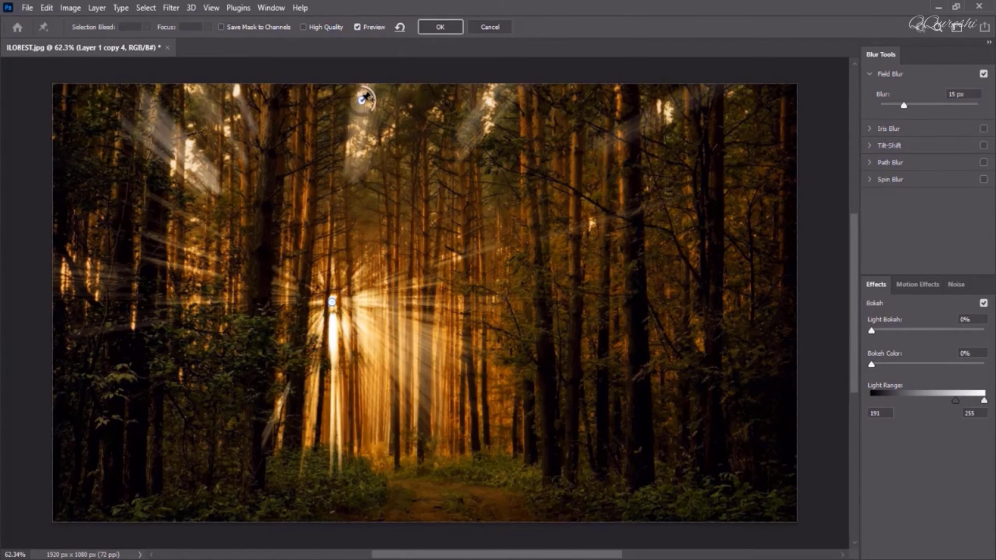
pyautogui.moveTo(904, 105); pyautogui.dragTo(895, 106)
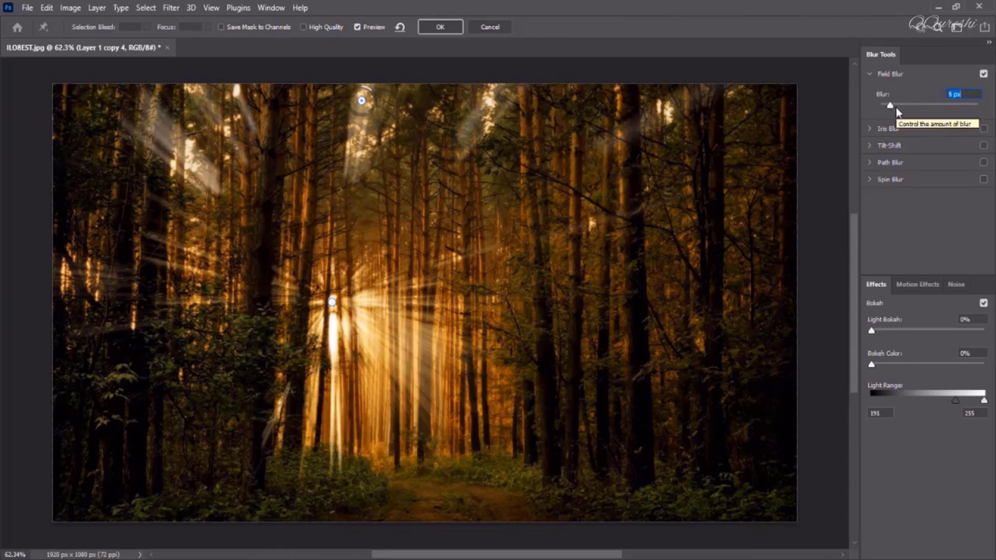
pyautogui.press('Up')
pyautogui.press('Up')
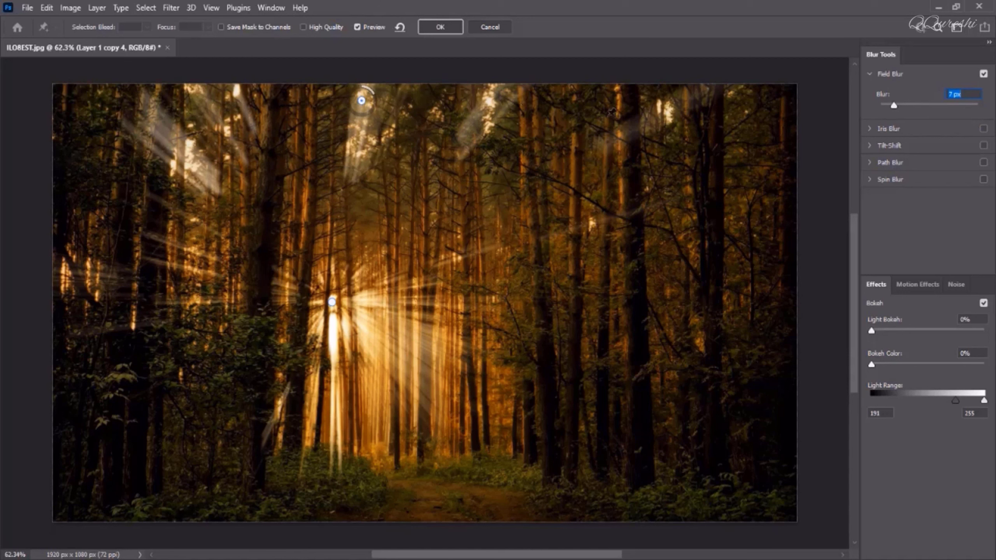
# Step: Add Field Blur pins near the photo's upper-right corner and on the far-left trees, reducing the blur at the left pin
pyautogui.click(667, 116)
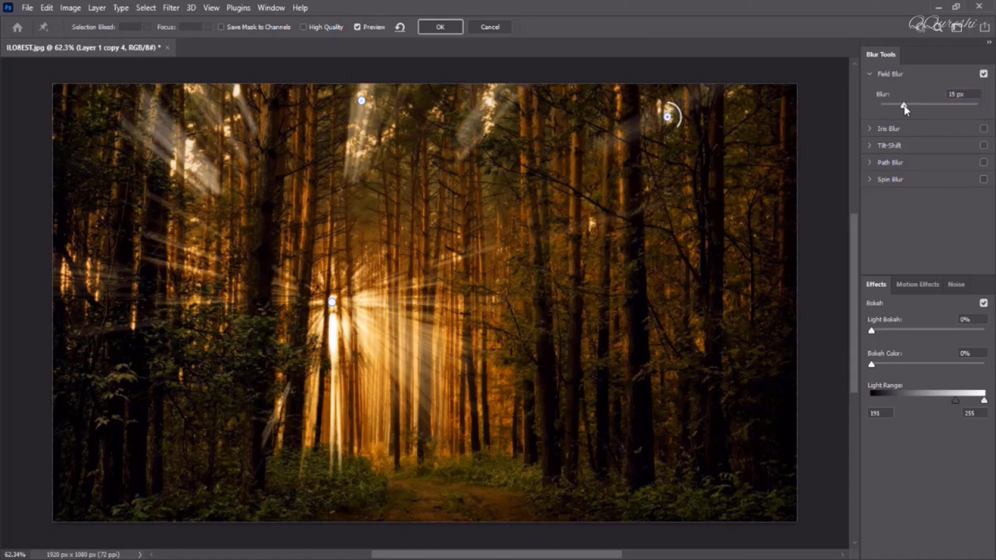
pyautogui.click(904, 105)
pyautogui.click(91, 278)
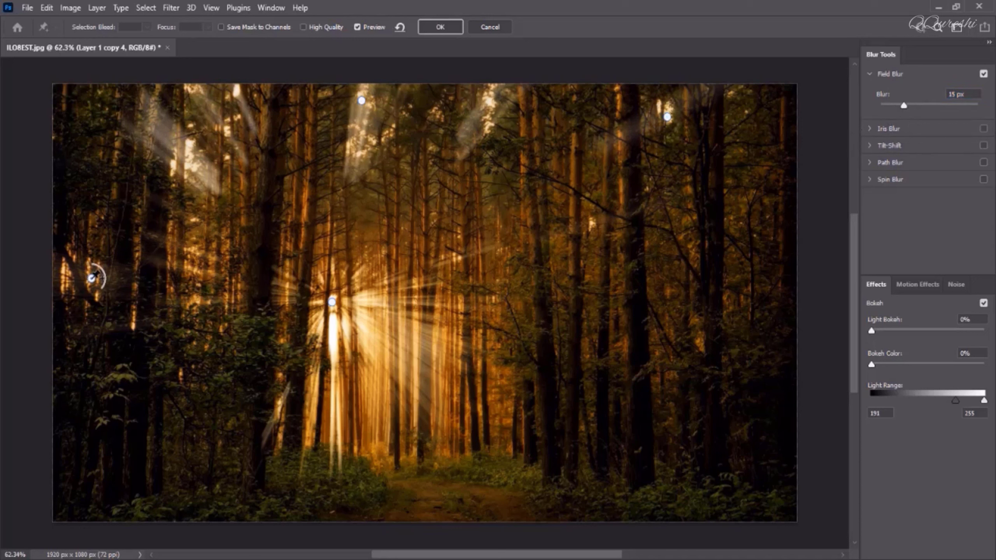
pyautogui.moveTo(903, 105); pyautogui.dragTo(894, 105)
# Step: Add a Field Blur pin at the lower end of the rays with a 7 px blur and apply the filter
pyautogui.click(339, 460)
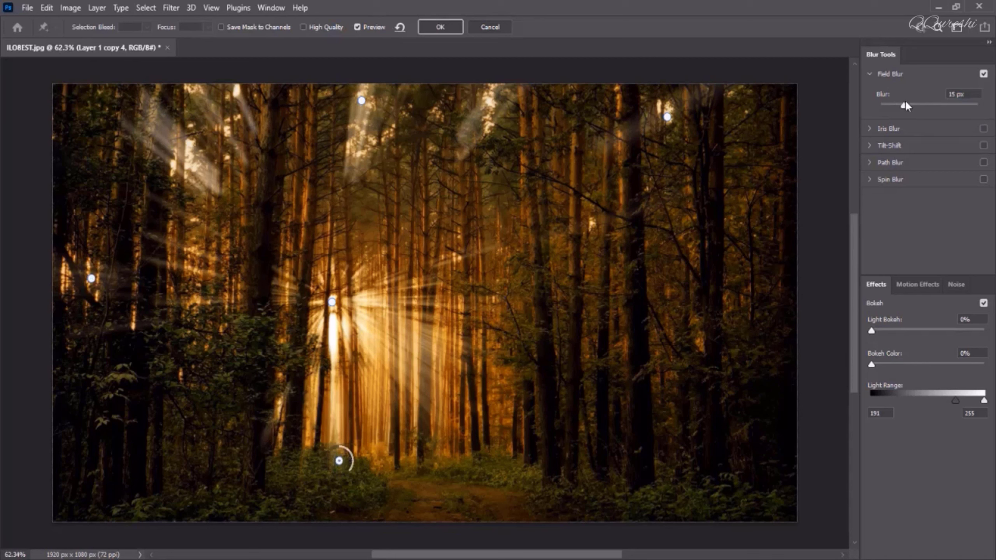
pyautogui.press('Down')
pyautogui.press('Down')
pyautogui.press('Down')
pyautogui.press('Down')
pyautogui.press('Down')
pyautogui.press('Down')
pyautogui.press('Down')
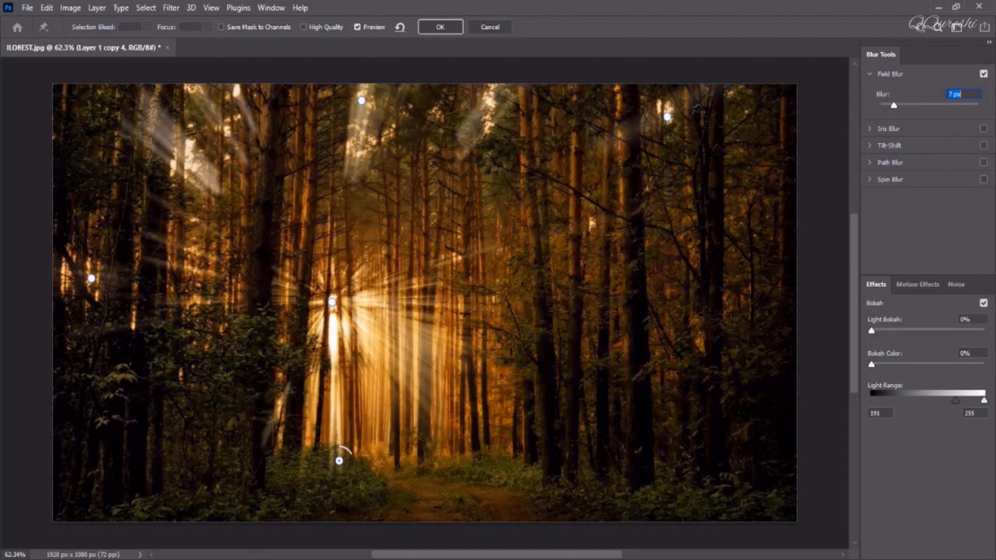
pyautogui.click(452, 26)
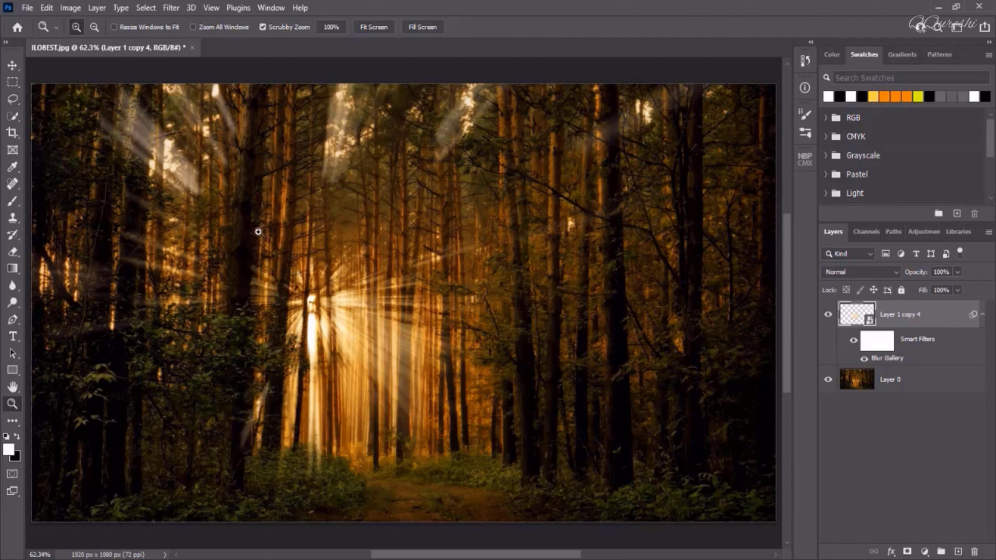
# Step: Set the blend mode of Layer 1 copy 4 to Screen and inspect the rays at 100% zoom
pyautogui.click(848, 272)
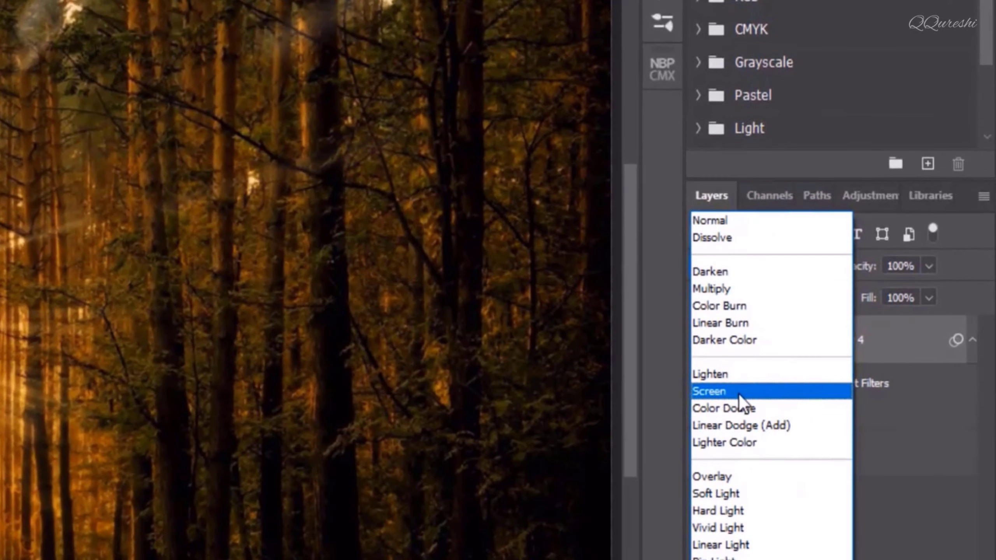
pyautogui.click(848, 344)
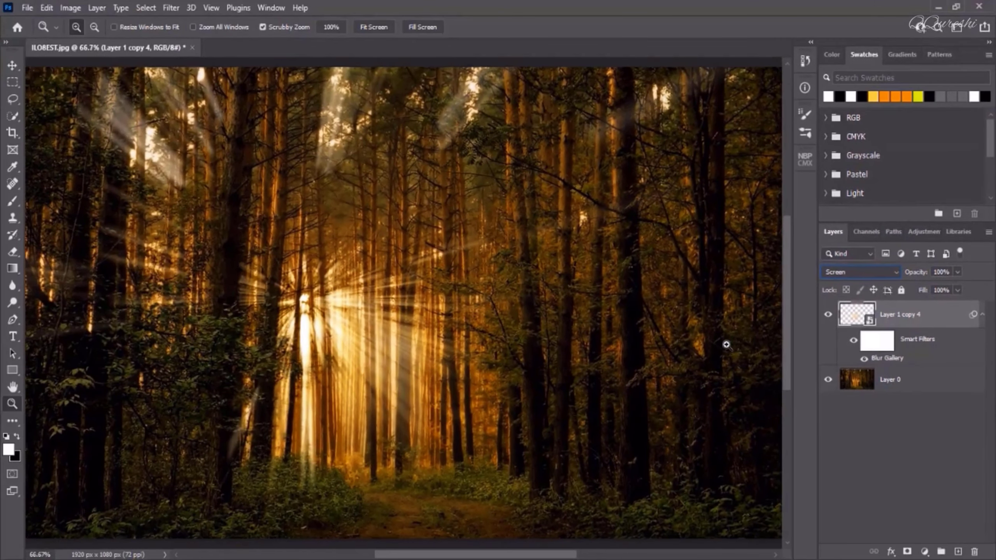
pyautogui.hotkey('ctrl', '1')
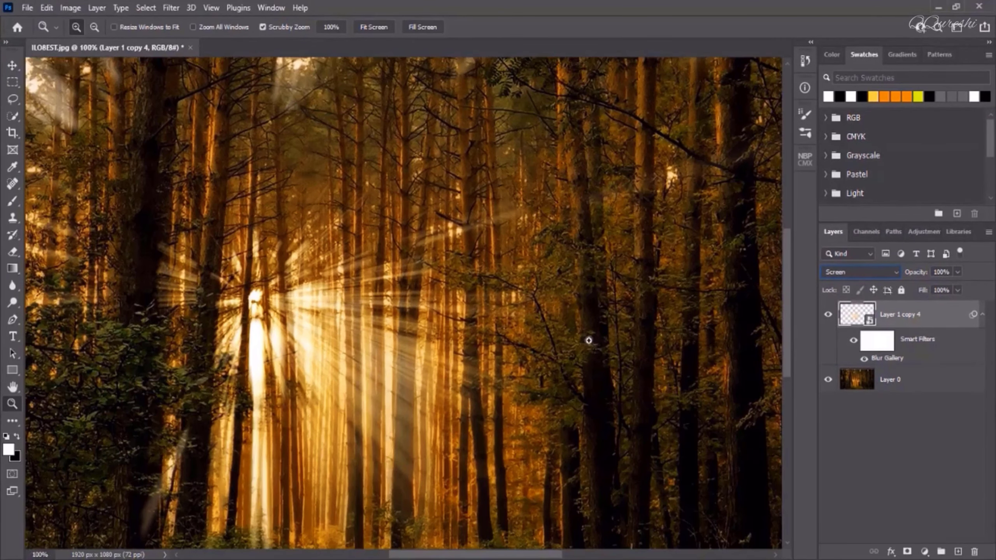
pyautogui.click(871, 270)
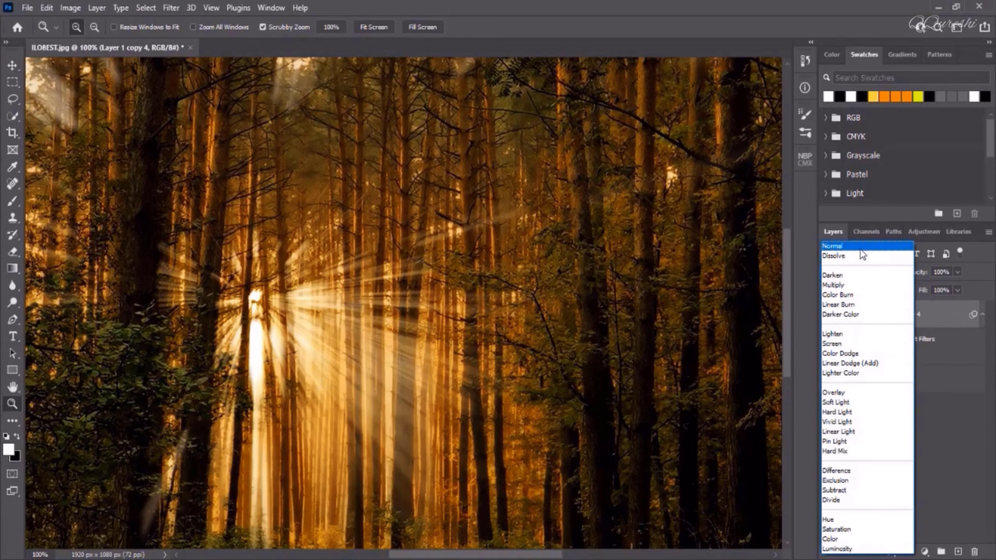
pyautogui.click(843, 345)
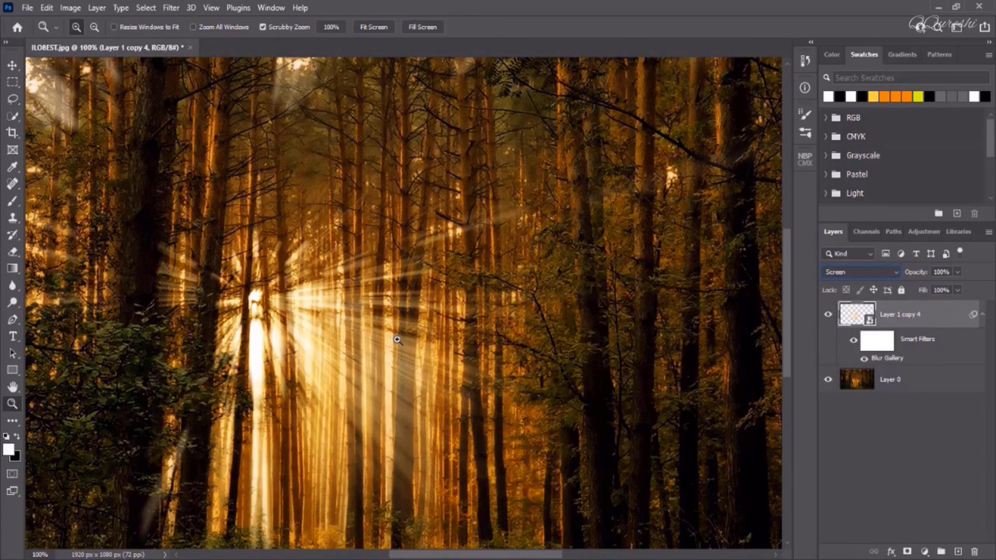
pyautogui.hotkey('ctrl', '0')
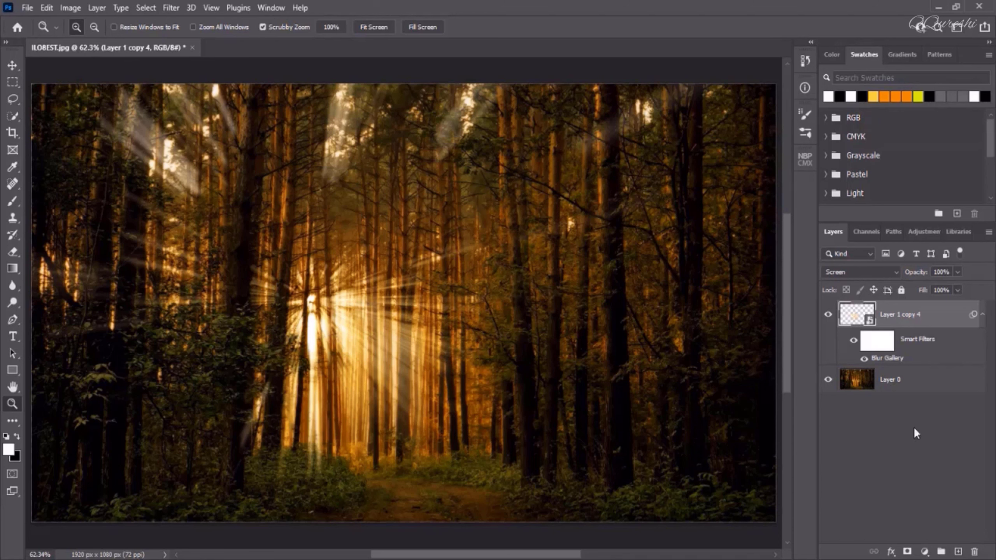
# Step: Add a layer mask to Layer 1 copy 4 and ready a Soft Round brush with black as the foreground color
pyautogui.click(907, 551)
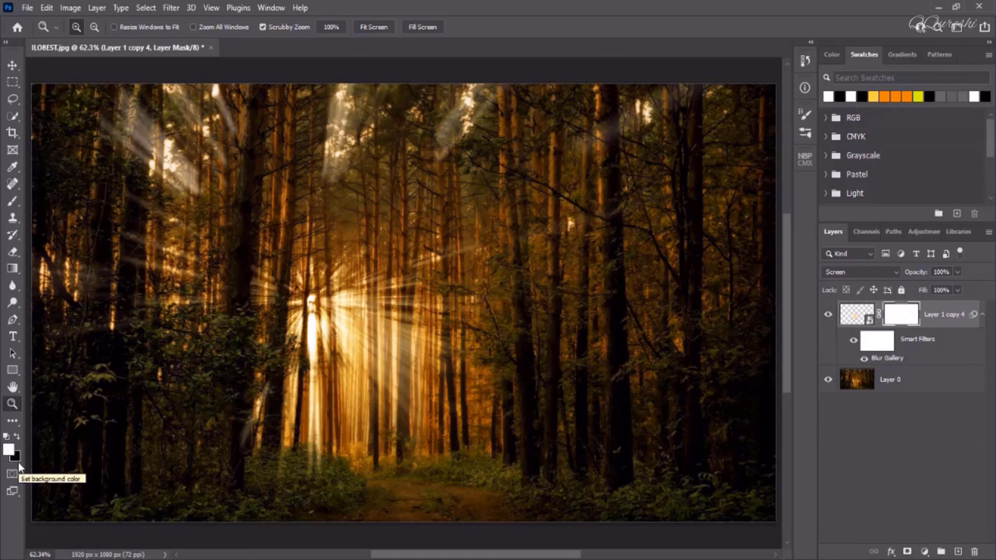
pyautogui.press('x')
pyautogui.press('b')
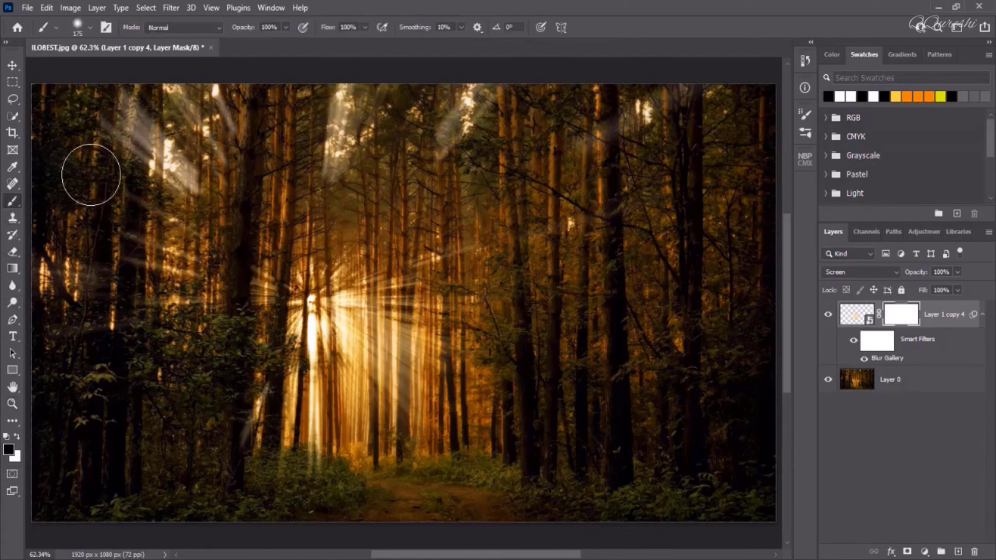
pyautogui.click(91, 27)
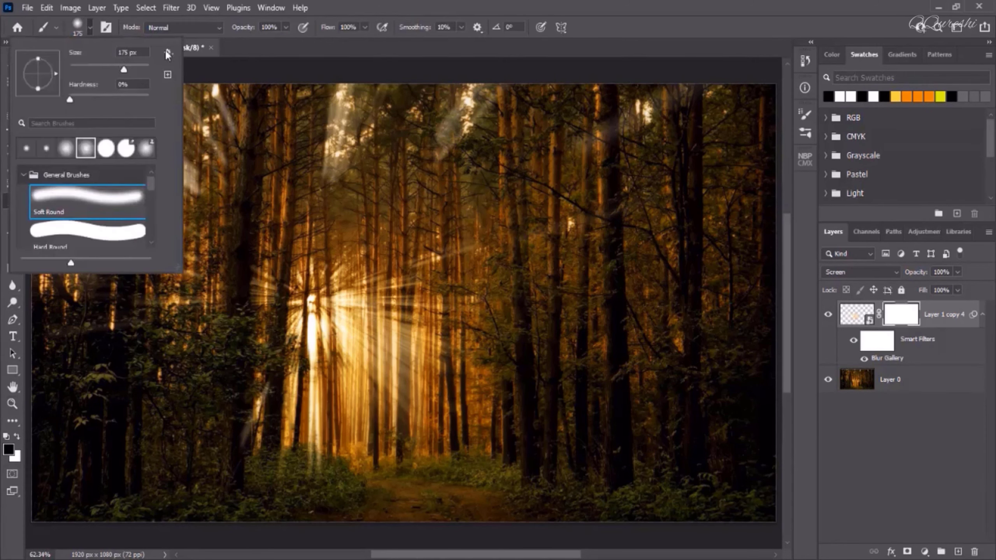
pyautogui.click(369, 5)
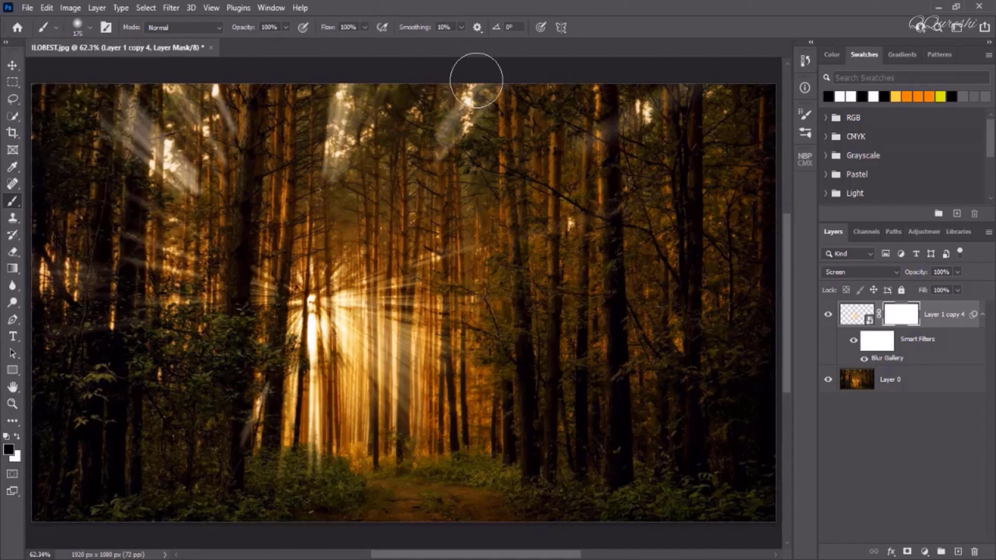
# Step: Enlarge the brush to 400 px and paint black on the mask to fade the rays around the photo's edges
pyautogui.press(']')
pyautogui.press(']')
pyautogui.press(']')
pyautogui.press(']')
pyautogui.click(666, 233)
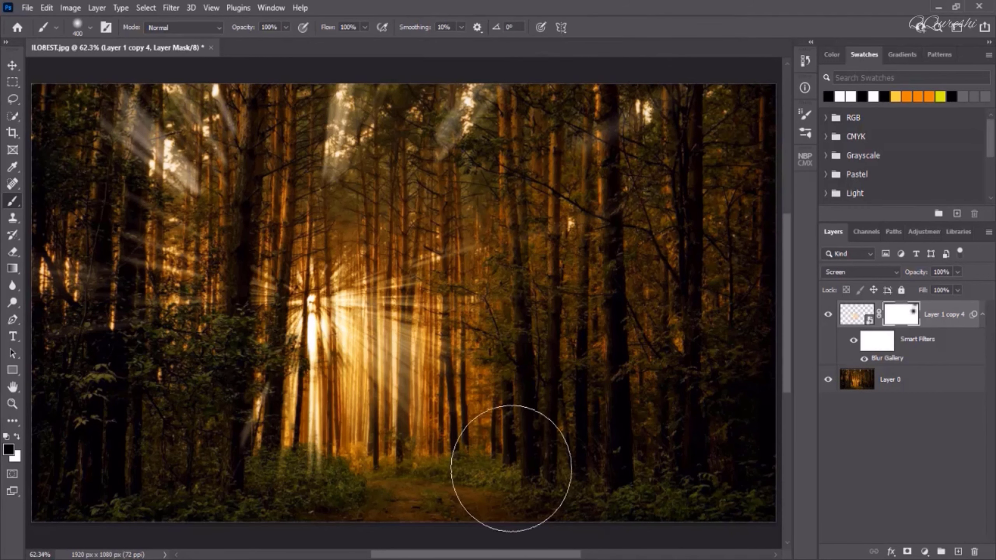
pyautogui.moveTo(56, 111)
pyautogui.mouseDown()
pyautogui.moveTo(77, 234)
pyautogui.moveTo(61, 385)
pyautogui.moveTo(194, 489)
pyautogui.moveTo(273, 500)
pyautogui.moveTo(424, 502)
pyautogui.moveTo(627, 311)
pyautogui.moveTo(612, 244)
pyautogui.moveTo(683, 123)
pyautogui.moveTo(703, 117)
pyautogui.moveTo(707, 174)
pyautogui.moveTo(707, 123)
pyautogui.mouseUp()
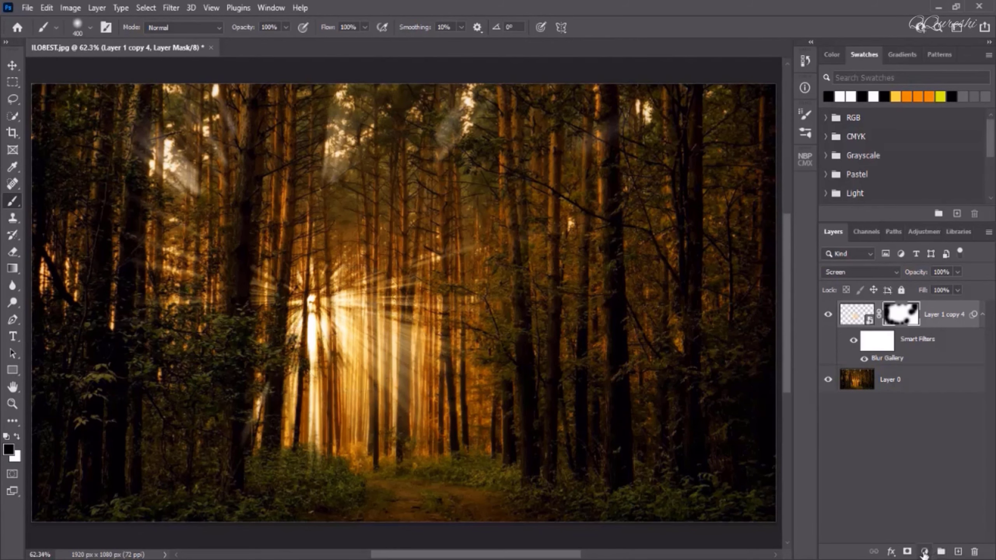
# Step: Add a Solid Color fill layer in yellow #fffd3c above Layer 1 copy 4 and clip it to that layer
pyautogui.click(925, 552)
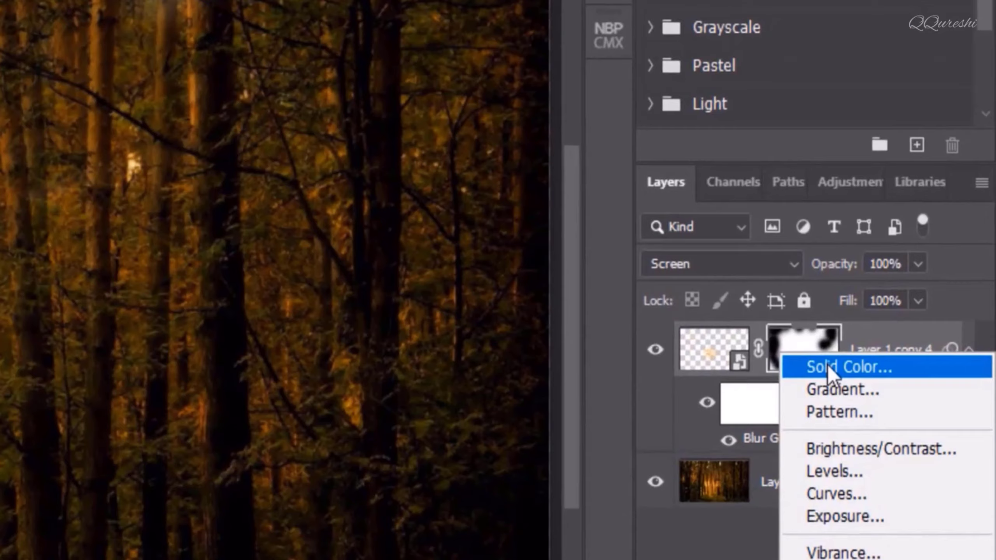
pyautogui.click(828, 365)
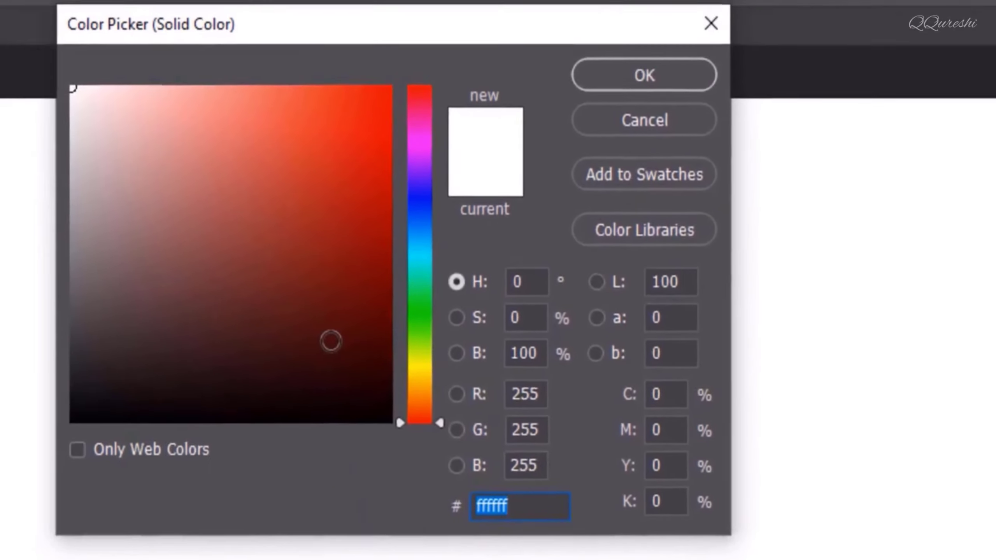
pyautogui.click(428, 366)
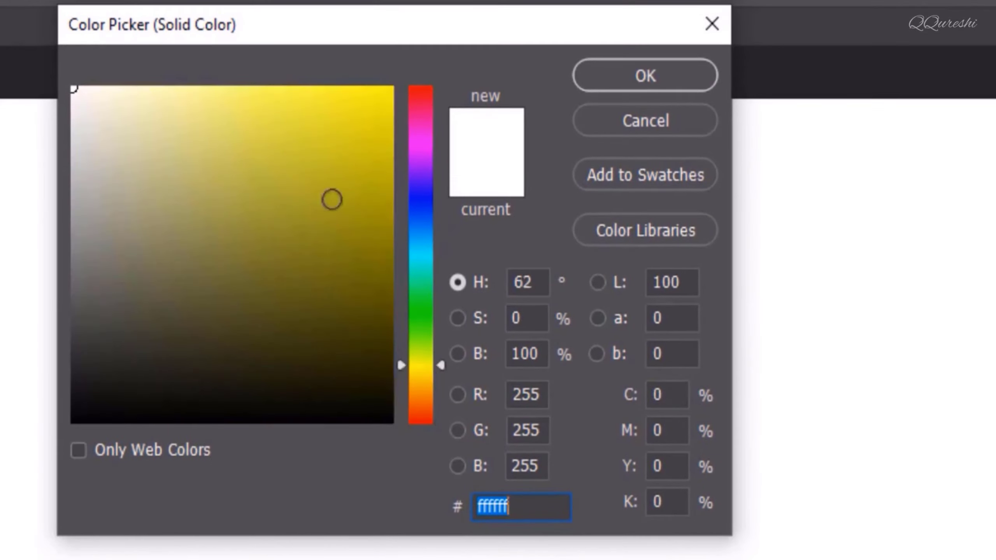
pyautogui.click(317, 88)
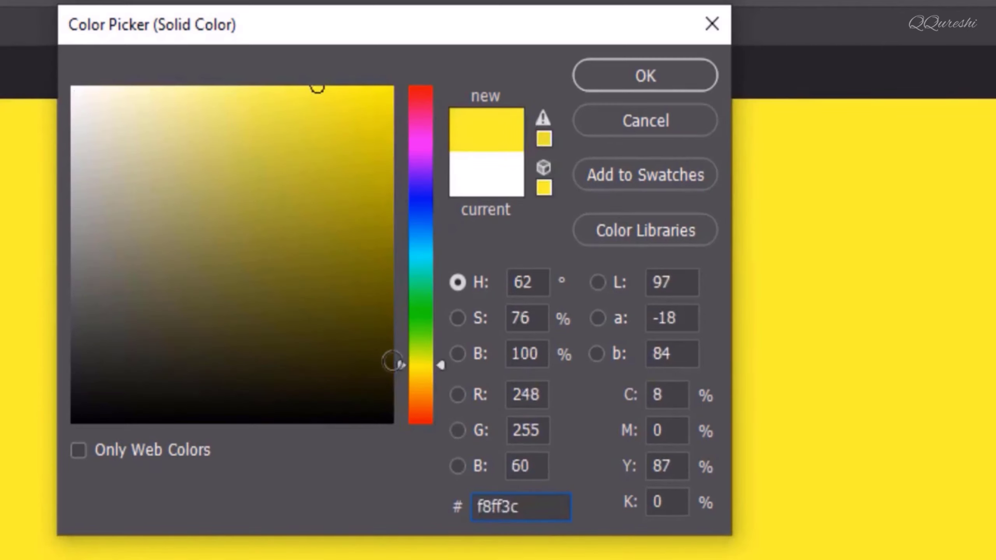
pyautogui.moveTo(401, 364); pyautogui.dragTo(400, 367)
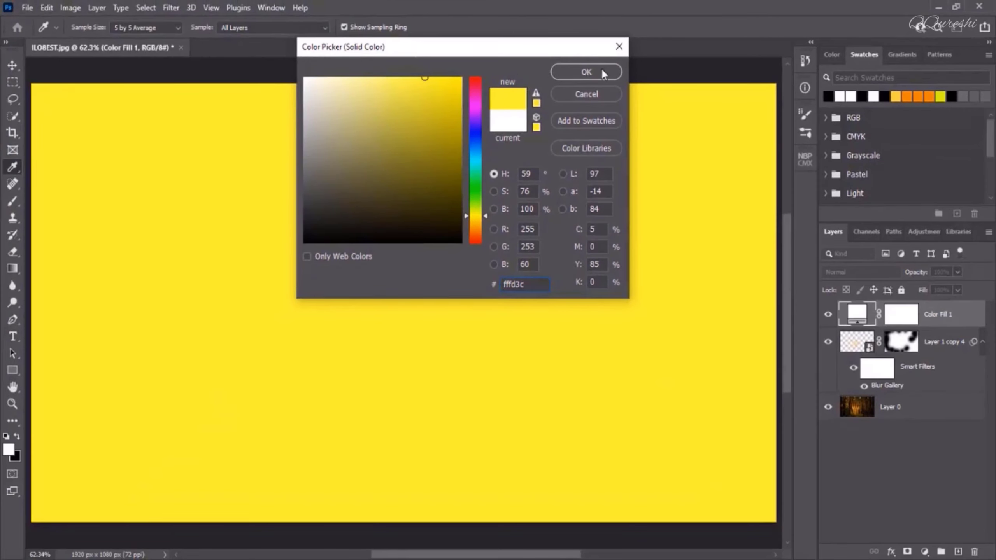
pyautogui.click(582, 69)
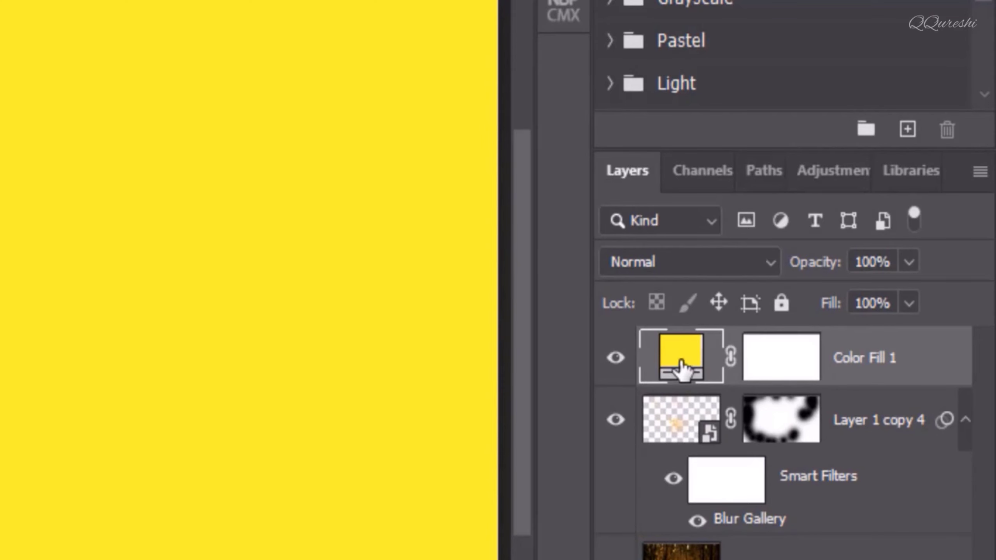
pyautogui.keyDown('alt'); pyautogui.click(680, 381); pyautogui.keyUp('alt')
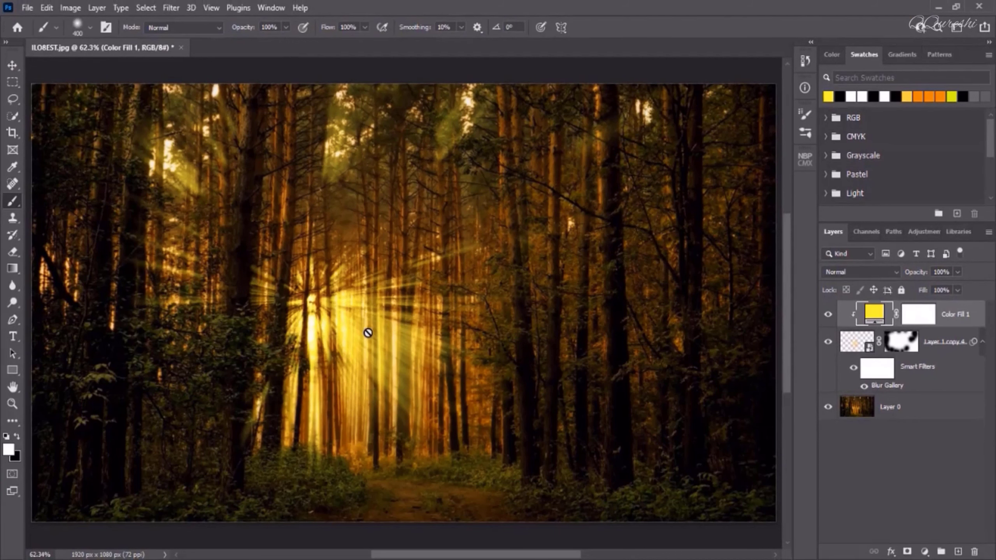
# Step: Change the clipped fill layer's color to a softer warm orange-yellow, #fdd873, while previewing the rays
pyautogui.doubleClick(871, 316)
pyautogui.moveTo(470, 51); pyautogui.dragTo(683, 69)
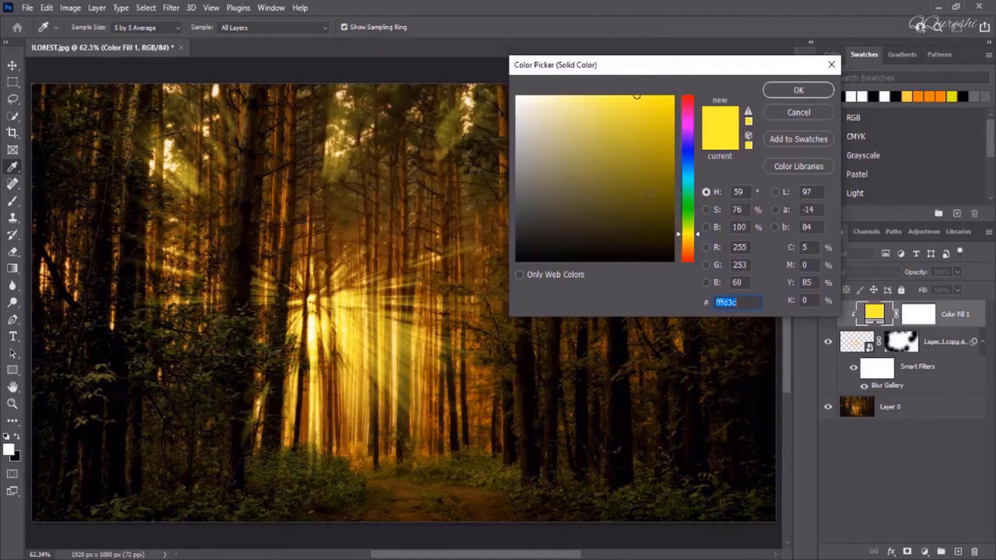
pyautogui.click(678, 235)
pyautogui.moveTo(679, 236); pyautogui.dragTo(679, 237)
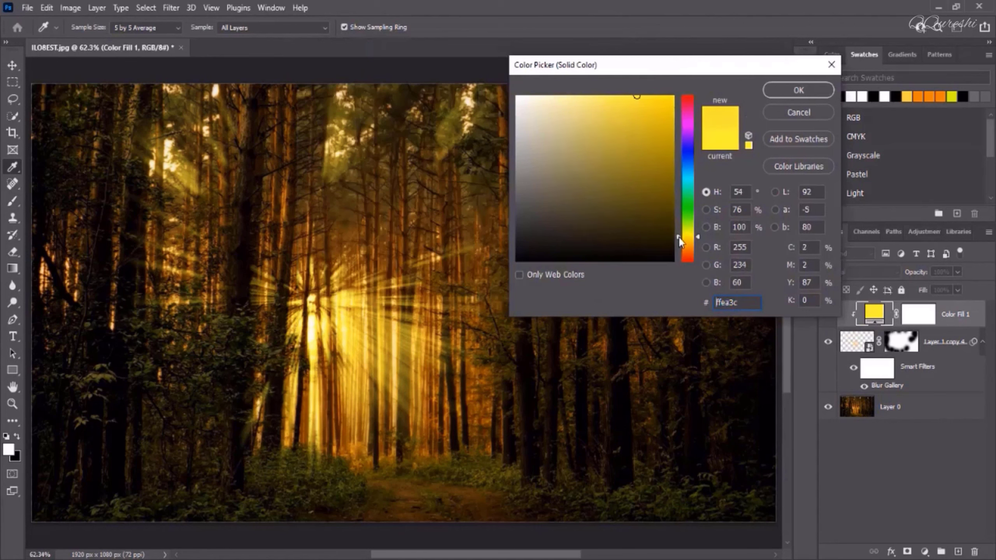
pyautogui.moveTo(637, 96)
pyautogui.mouseDown()
pyautogui.moveTo(612, 109)
pyautogui.moveTo(602, 97)
pyautogui.mouseUp()
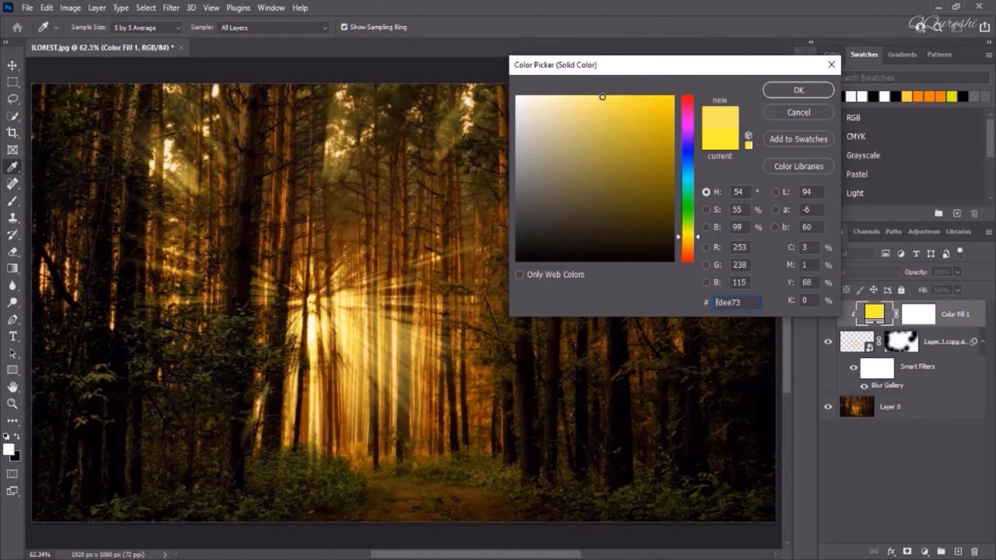
pyautogui.click(679, 240)
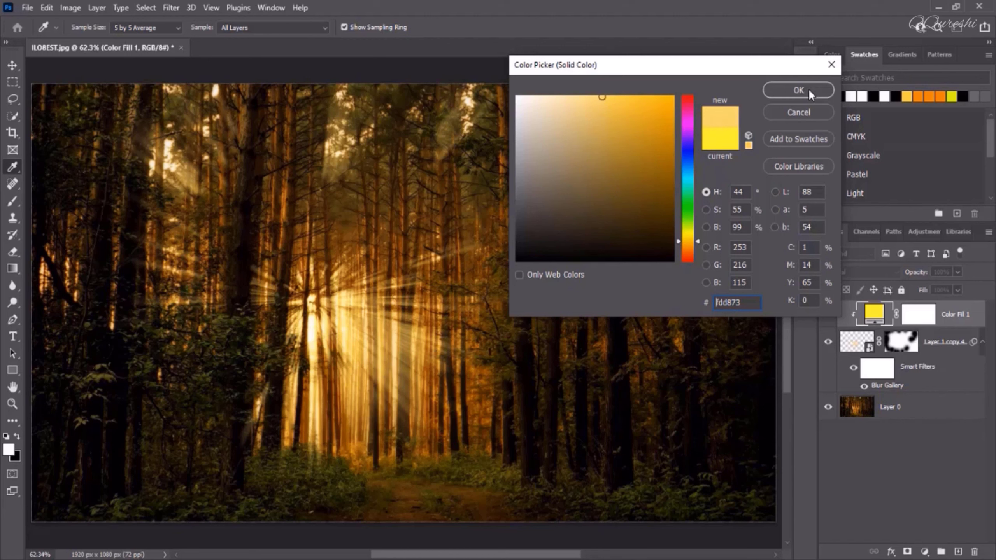
pyautogui.click(799, 90)
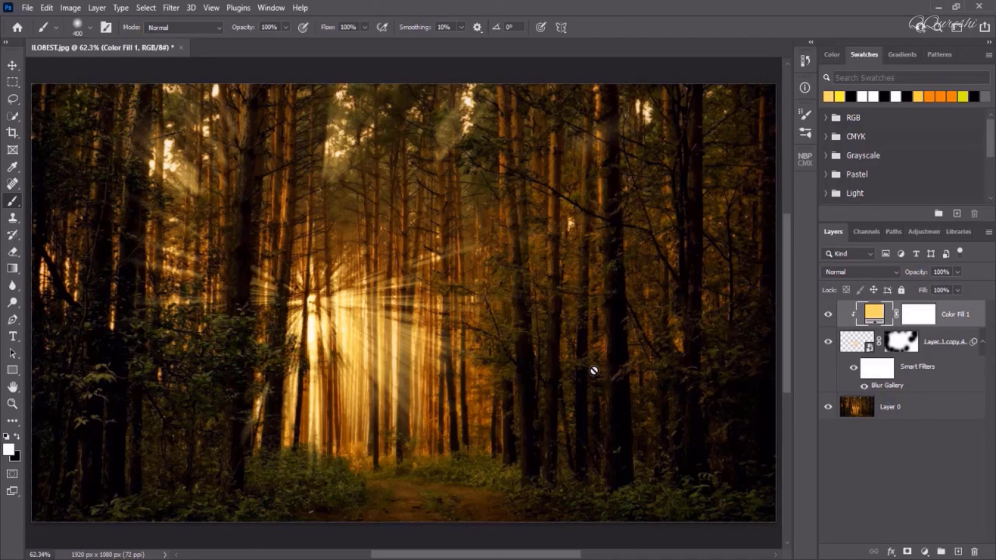
# Step: Create a new empty layer above the color fill and set the foreground color to the fill's #fdd873
pyautogui.click(958, 551)
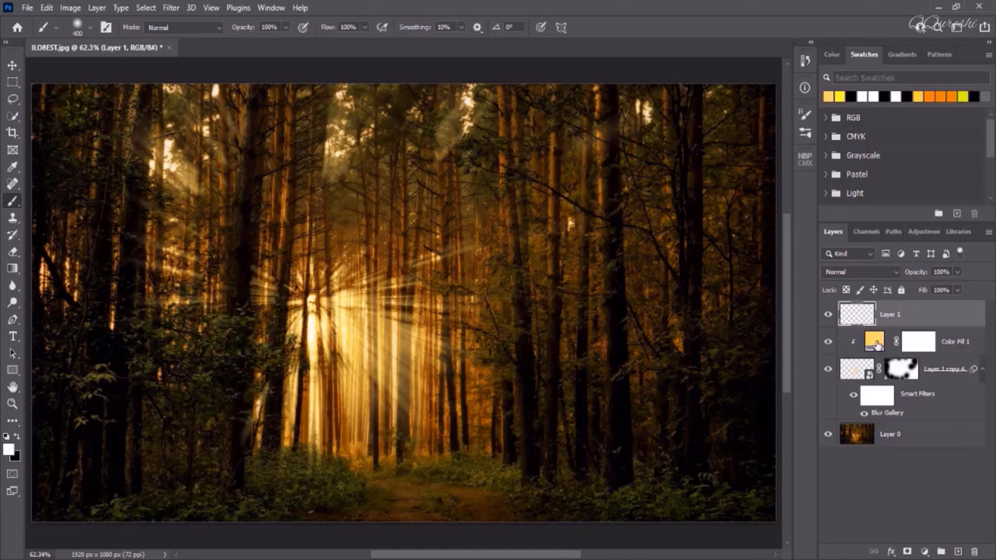
pyautogui.click(9, 449)
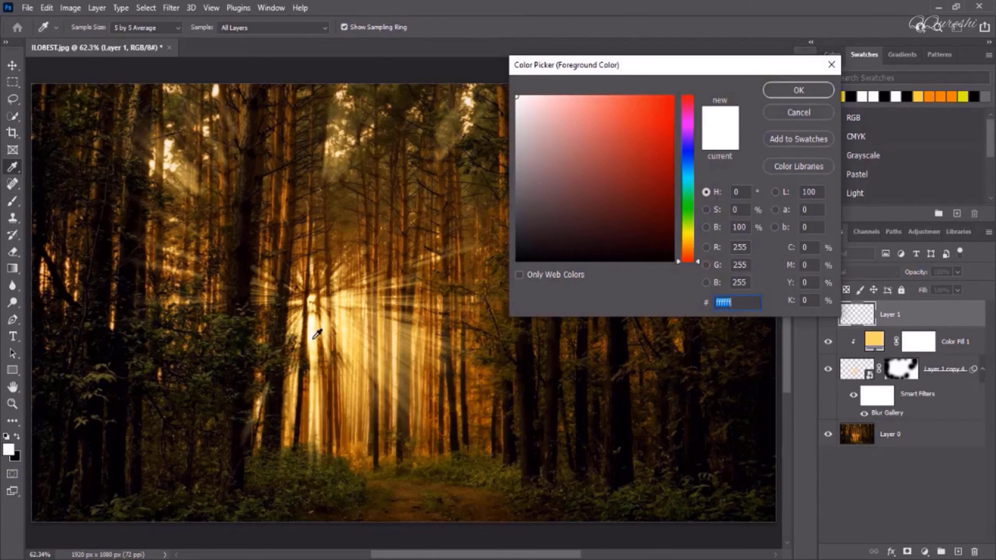
pyautogui.moveTo(313, 339); pyautogui.dragTo(868, 345)
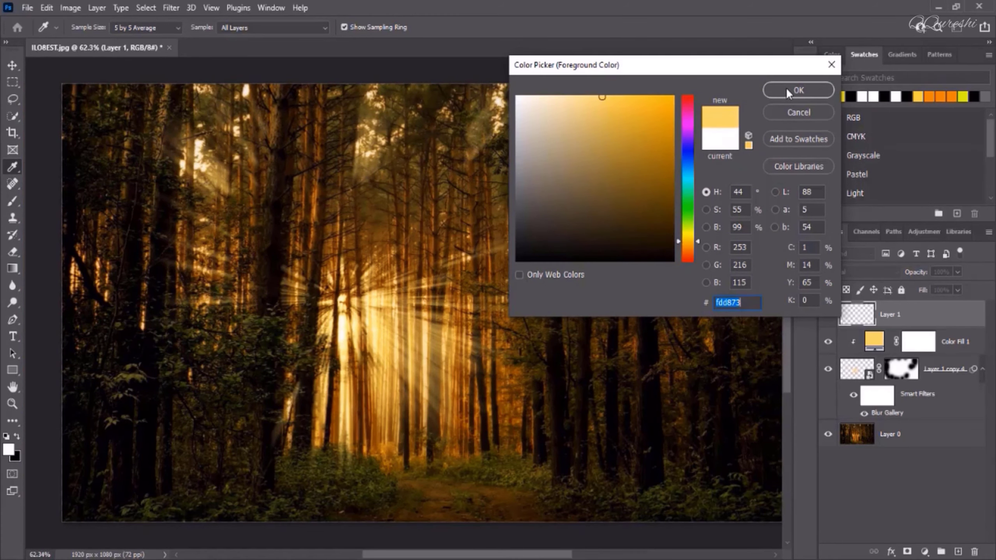
pyautogui.click(788, 91)
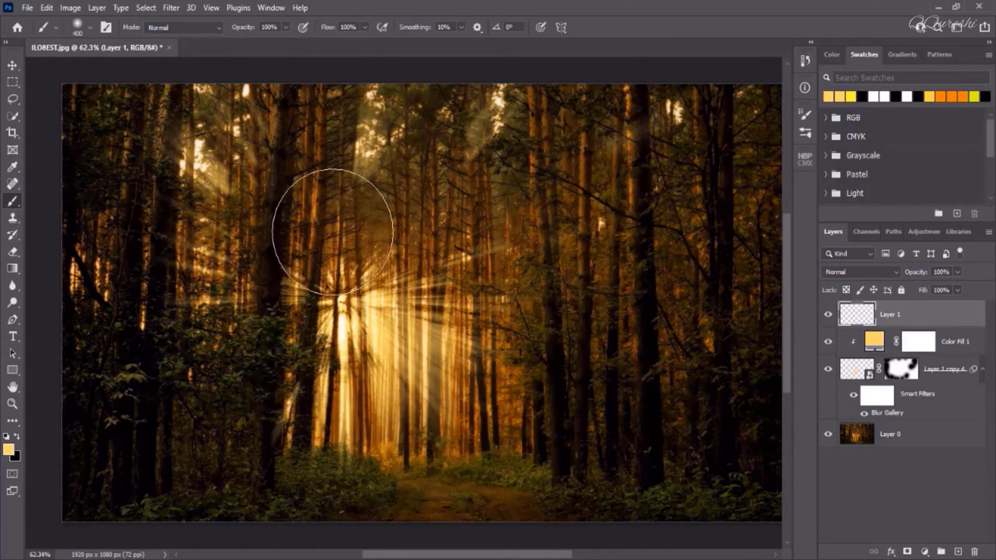
# Step: Reduce the brush size to 200 px and lower its flow to 42%
pyautogui.press('[')
pyautogui.press('[')
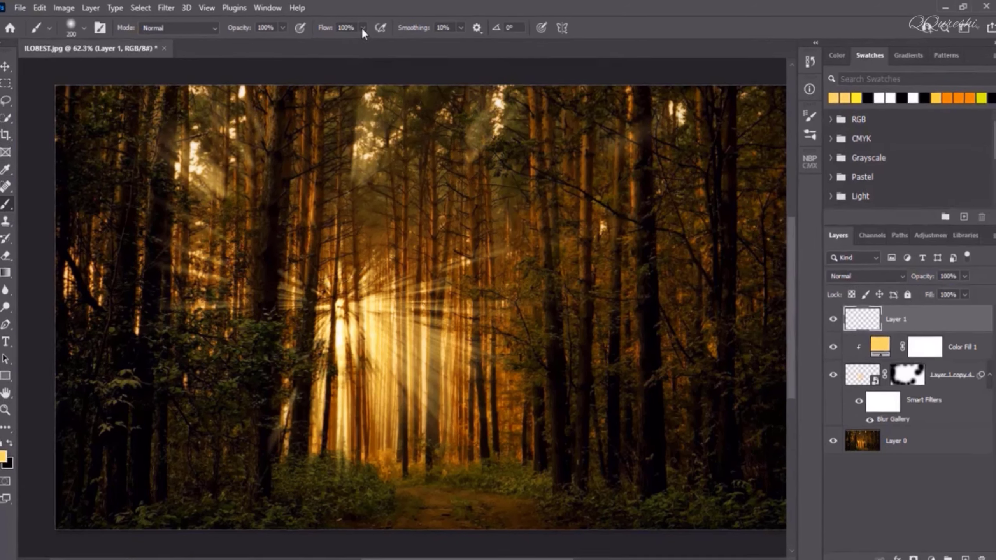
pyautogui.click(365, 27)
pyautogui.moveTo(369, 40); pyautogui.dragTo(357, 44)
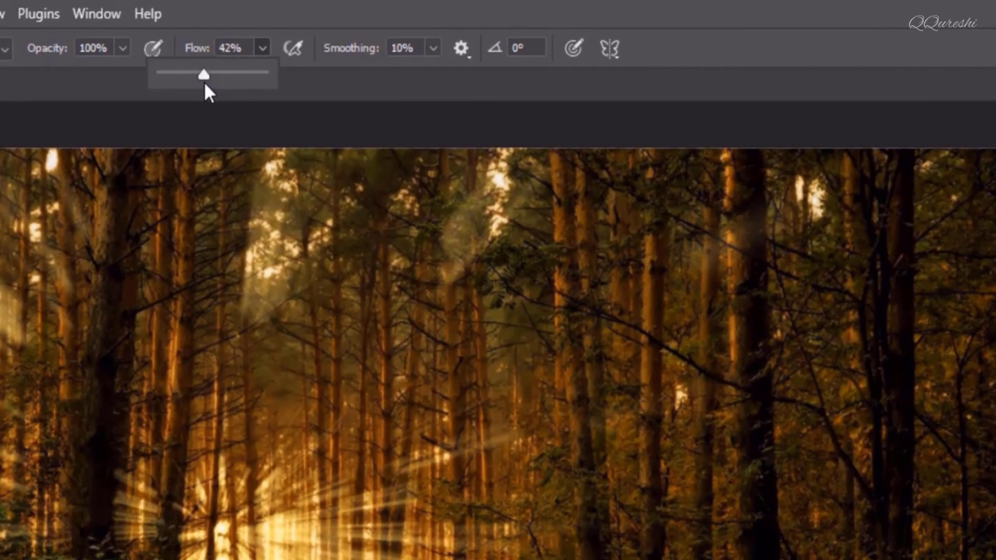
pyautogui.moveTo(206, 87); pyautogui.dragTo(204, 87)
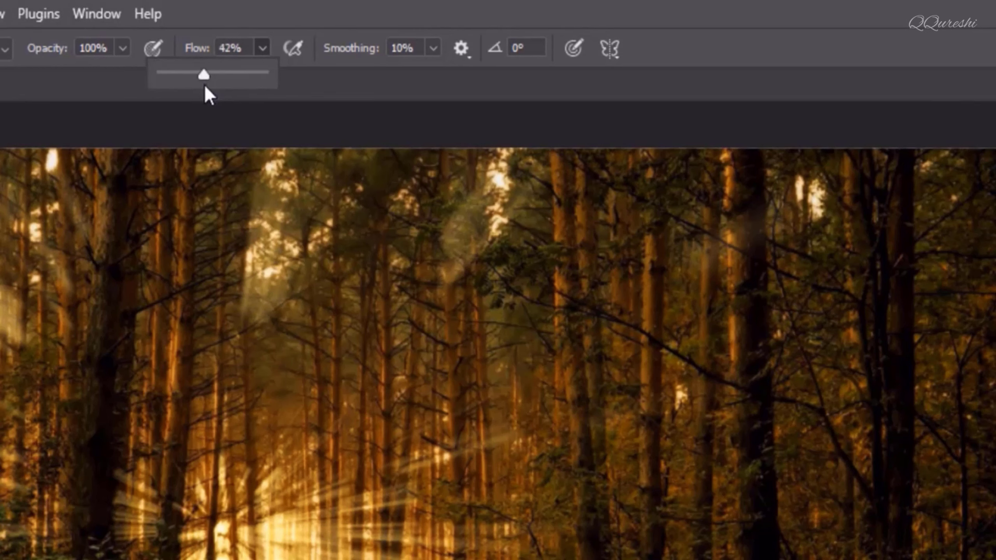
pyautogui.click(393, 26)
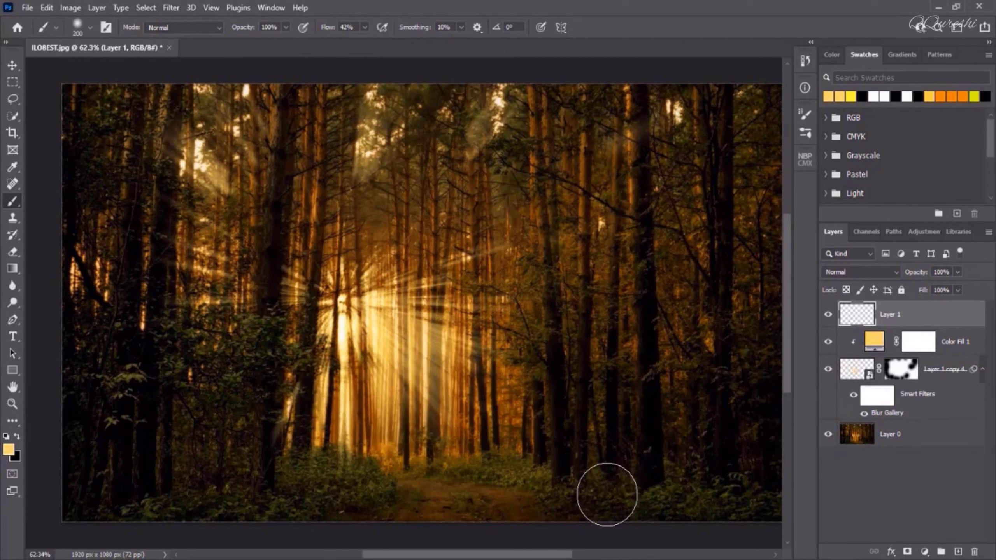
# Step: Paint single soft dabs of light on Layer 1 over the undergrowth, the foliage beside the rays and the forest path
pyautogui.click(612, 496)
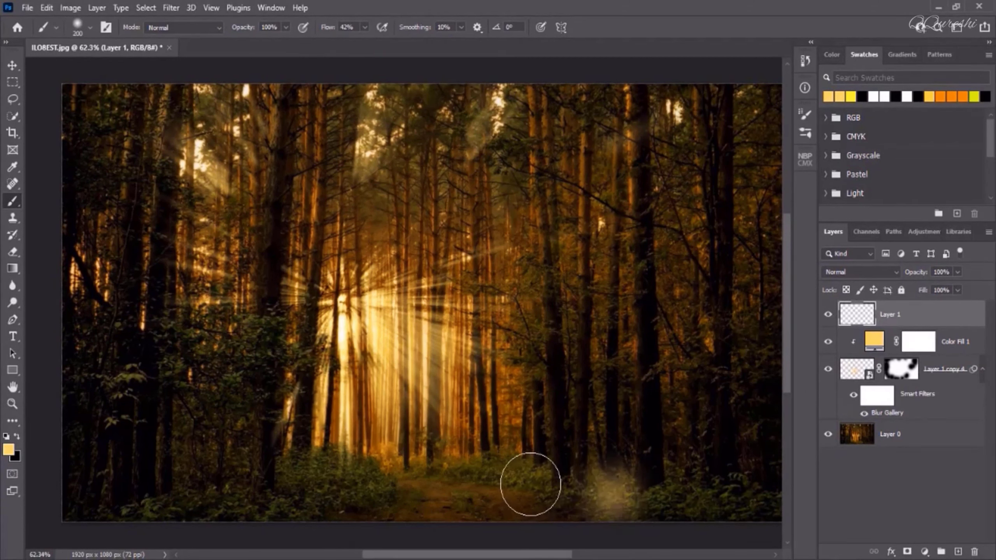
pyautogui.click(696, 498)
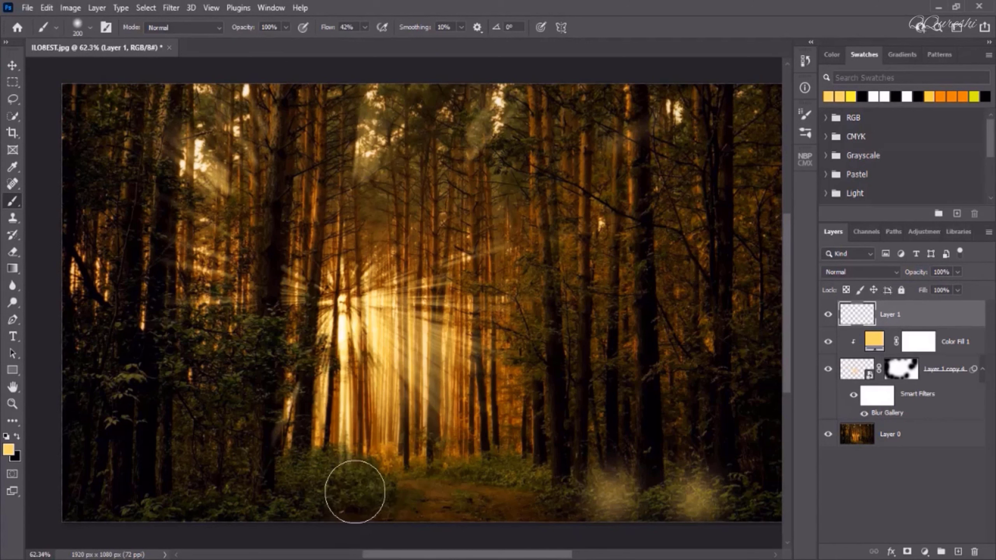
pyautogui.click(338, 493)
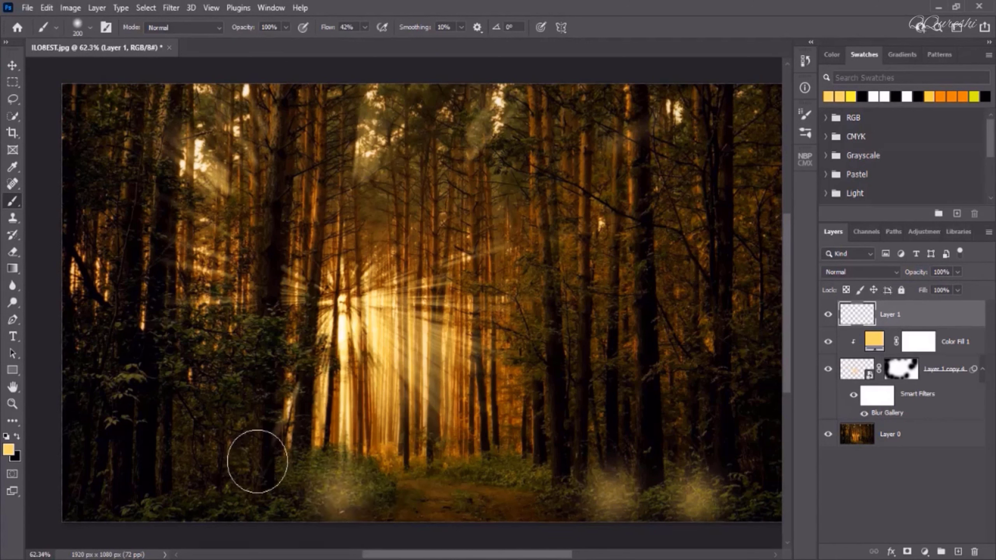
pyautogui.click(239, 492)
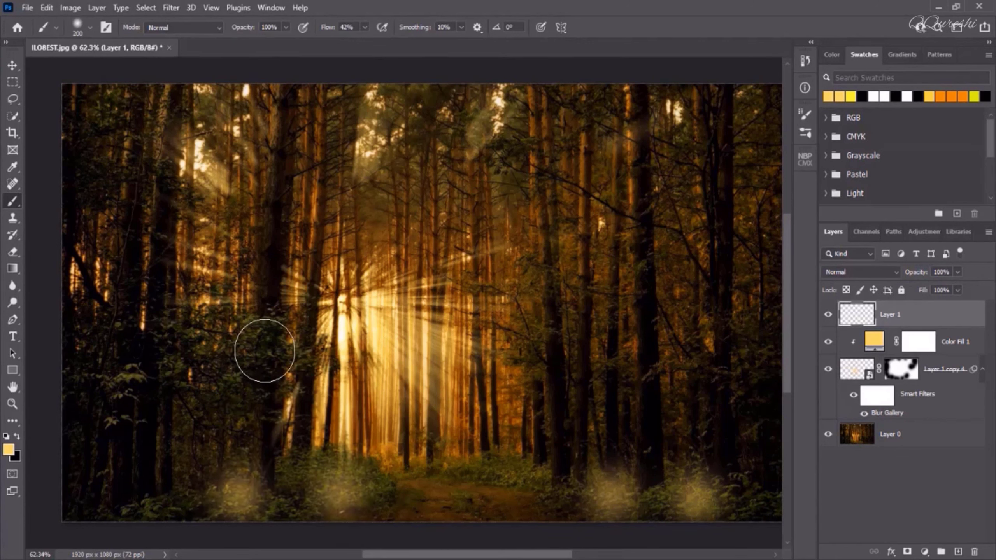
pyautogui.click(262, 349)
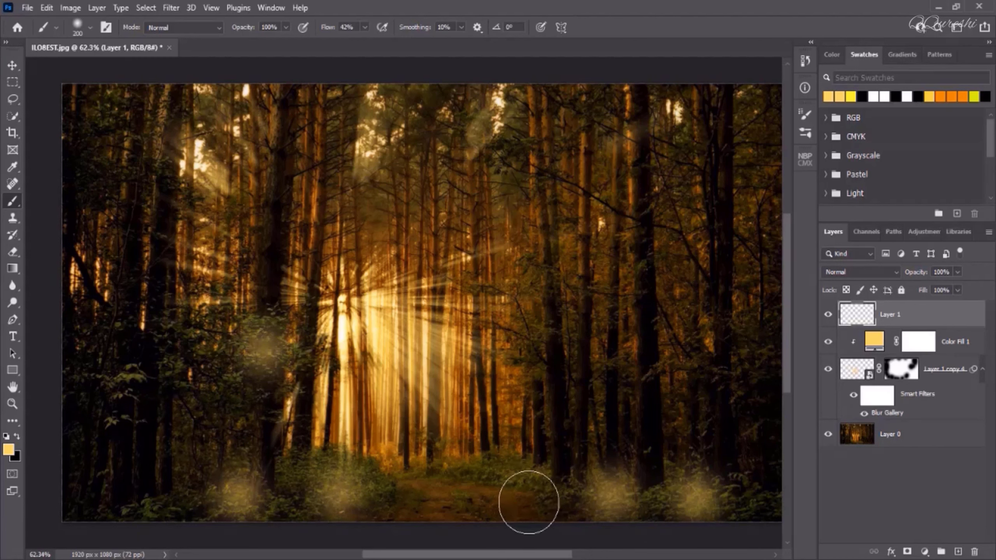
pyautogui.click(507, 508)
pyautogui.click(441, 518)
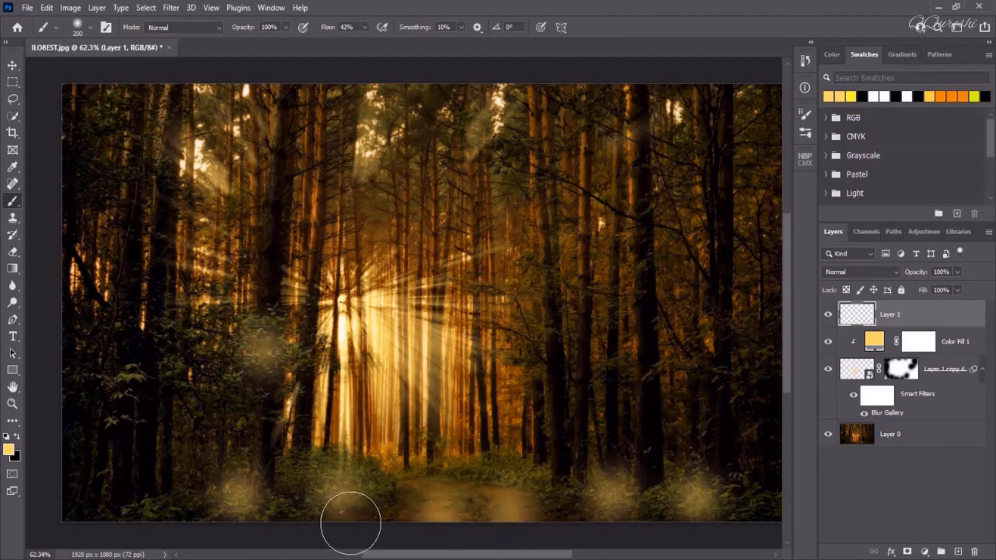
# Step: Set Layer 1 to Color Dodge and raise the Underlying Layer black point in Blend If to keep the glow off the shadows
pyautogui.click(837, 272)
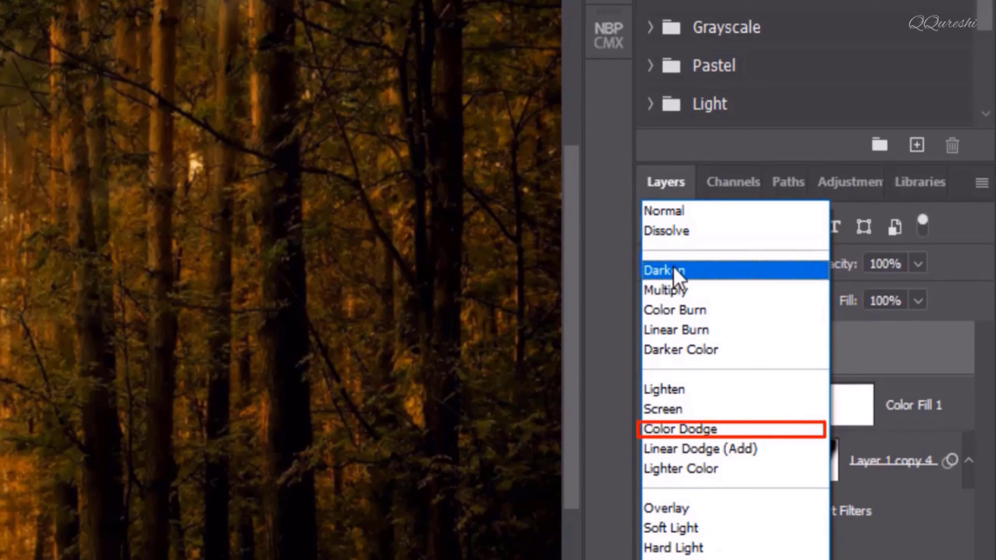
pyautogui.click(676, 428)
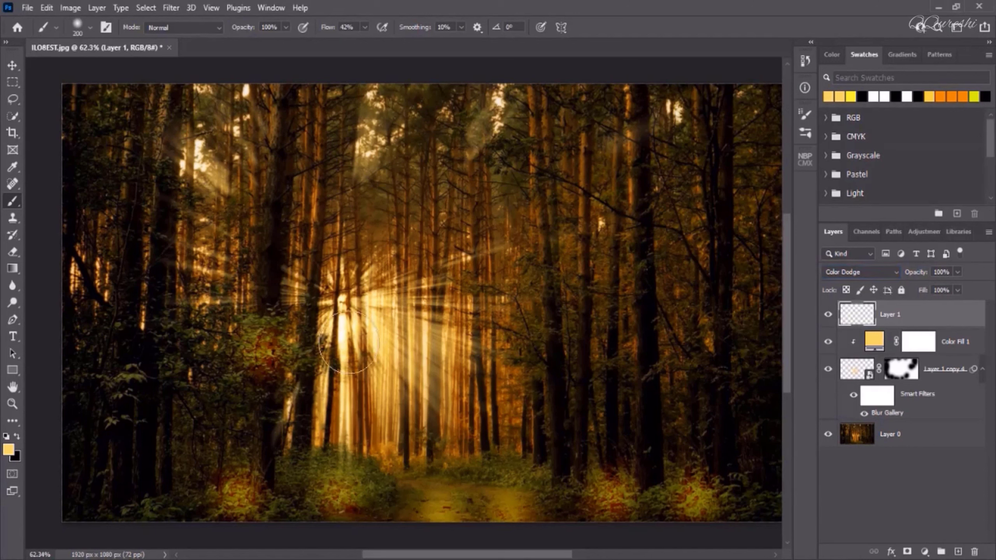
pyautogui.doubleClick(951, 318)
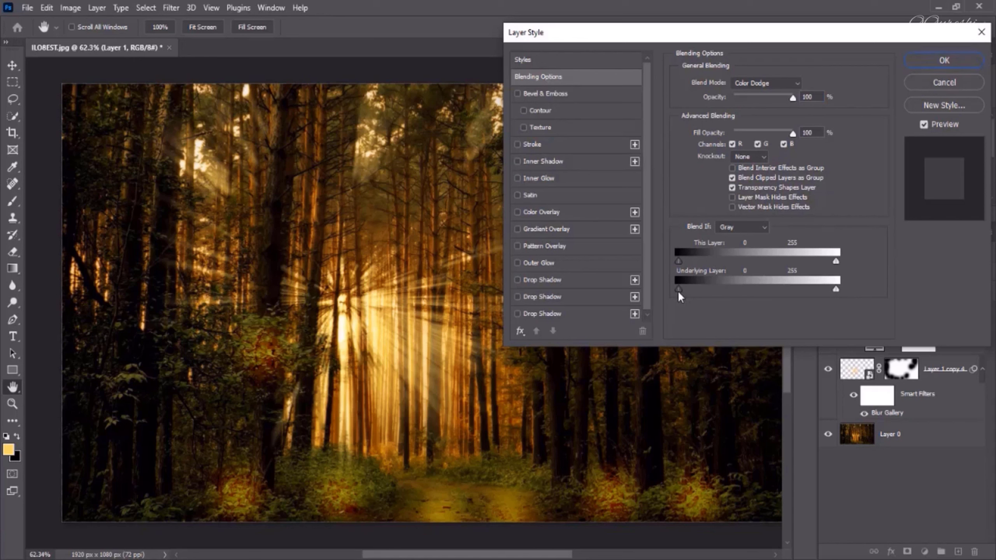
pyautogui.moveTo(682, 292); pyautogui.dragTo(722, 290)
pyautogui.moveTo(697, 291); pyautogui.dragTo(731, 290)
pyautogui.click(922, 61)
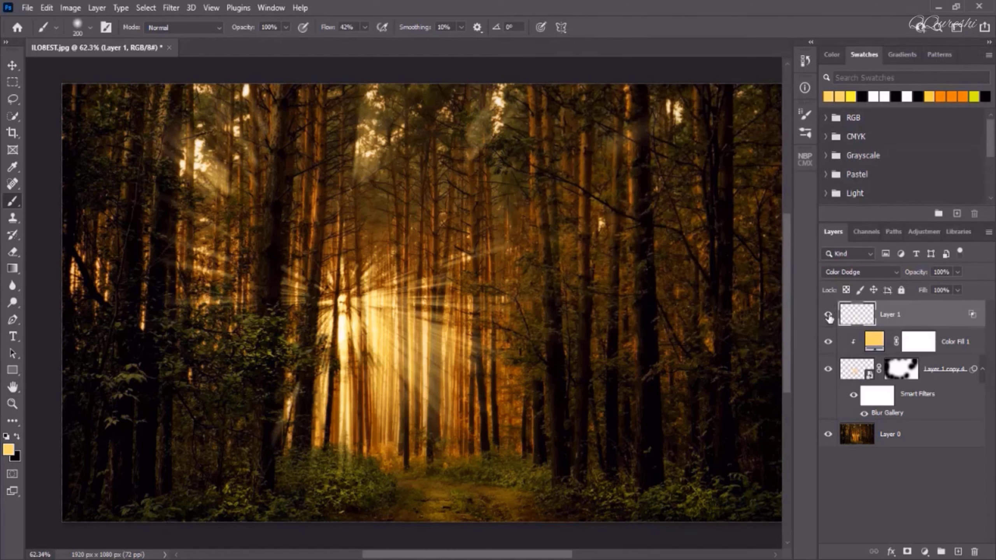
# Step: Toggle Layer 1's visibility off and on to compare the photo with and without the painted light
pyautogui.click(828, 315)
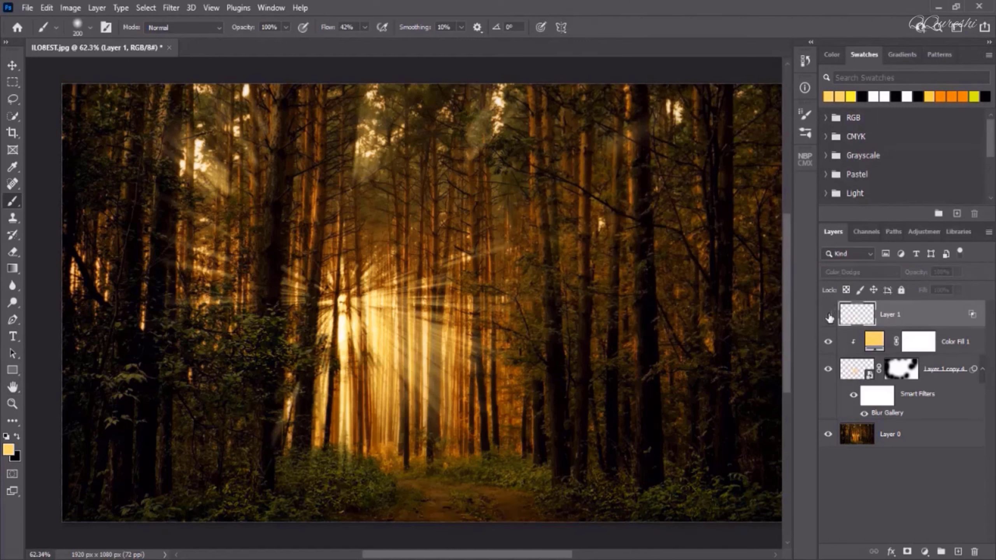
pyautogui.click(829, 315)
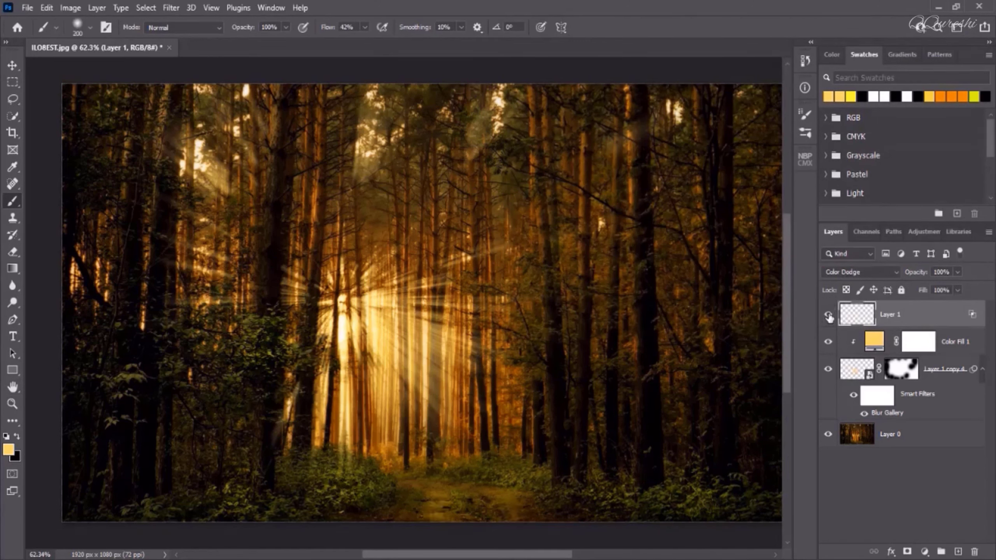
pyautogui.click(828, 315)
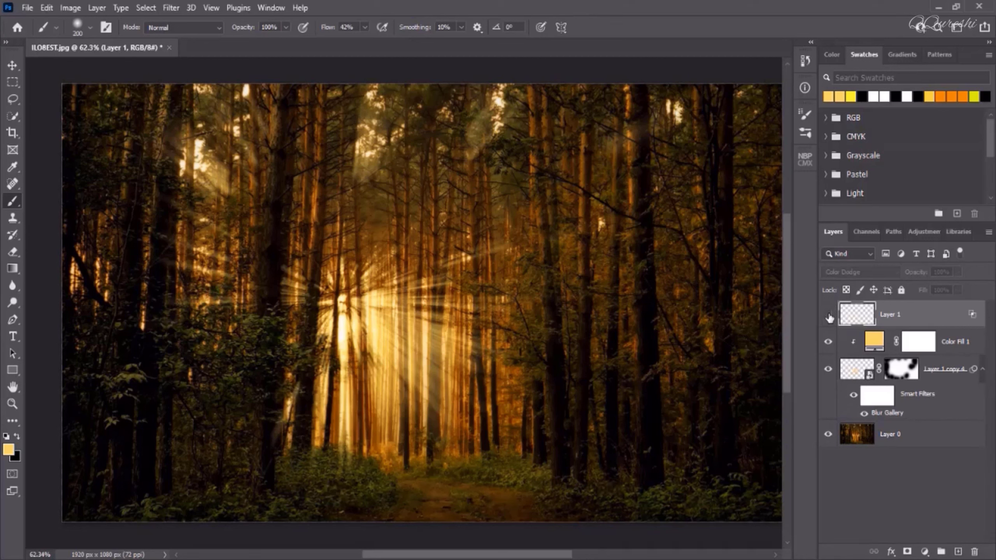
pyautogui.click(828, 315)
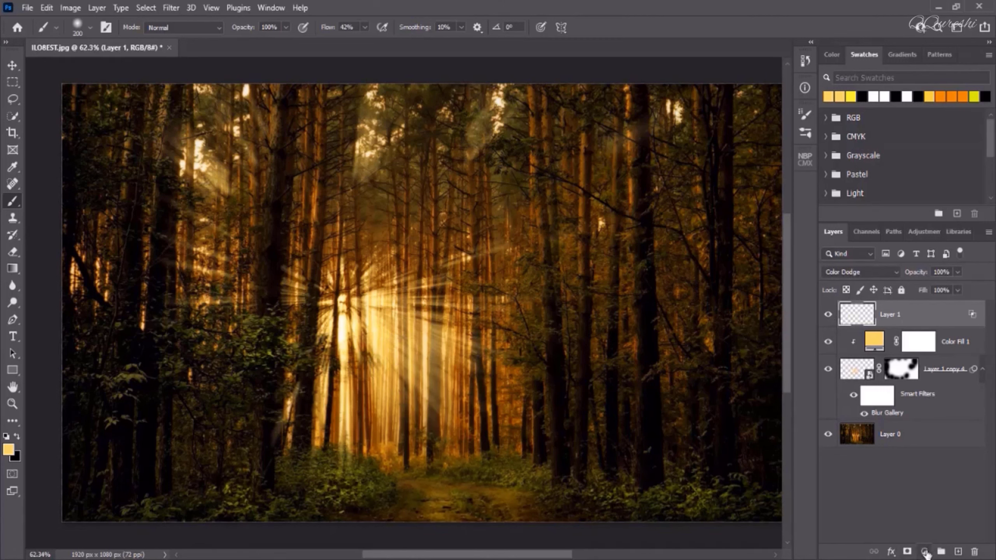
# Step: Add a Curves adjustment layer above Layer 1, lifting the RGB midtones and lowering the white end of the Blue channel
pyautogui.click(925, 552)
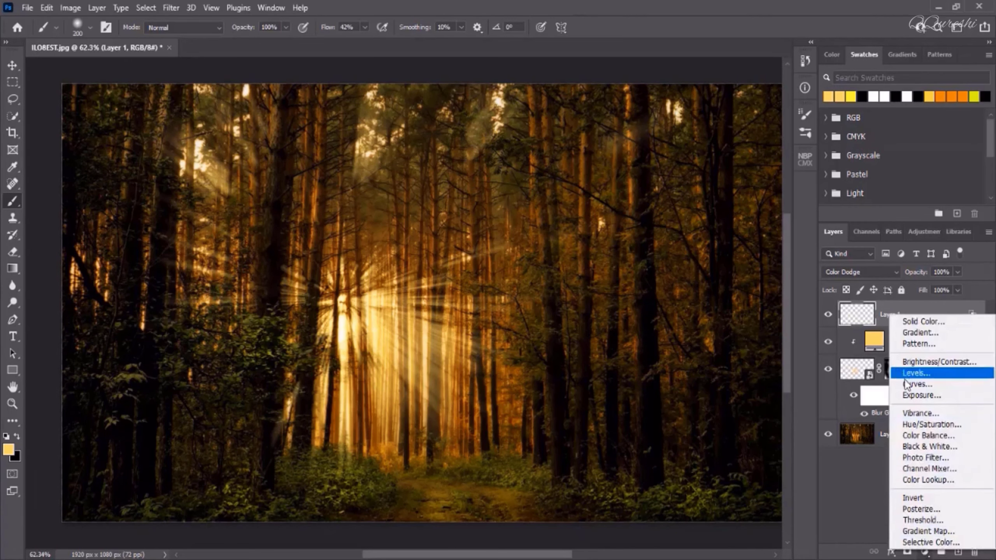
pyautogui.click(964, 390)
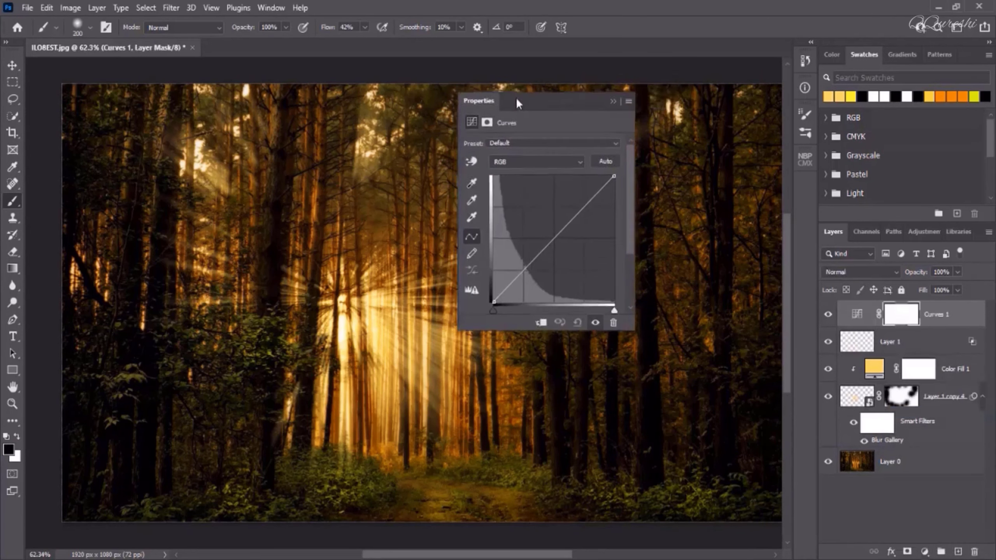
pyautogui.moveTo(516, 97); pyautogui.dragTo(634, 98)
pyautogui.moveTo(668, 245); pyautogui.dragTo(654, 233)
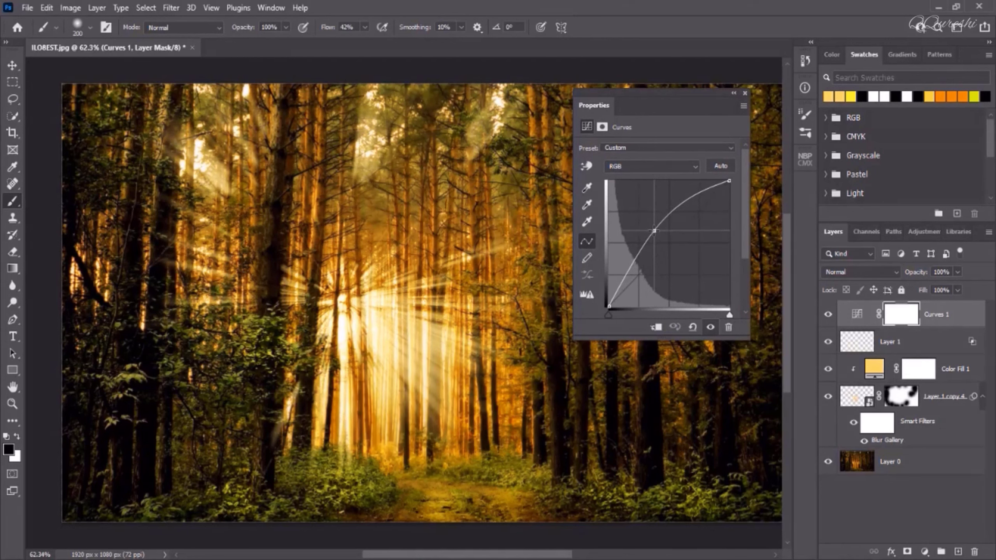
pyautogui.click(644, 167)
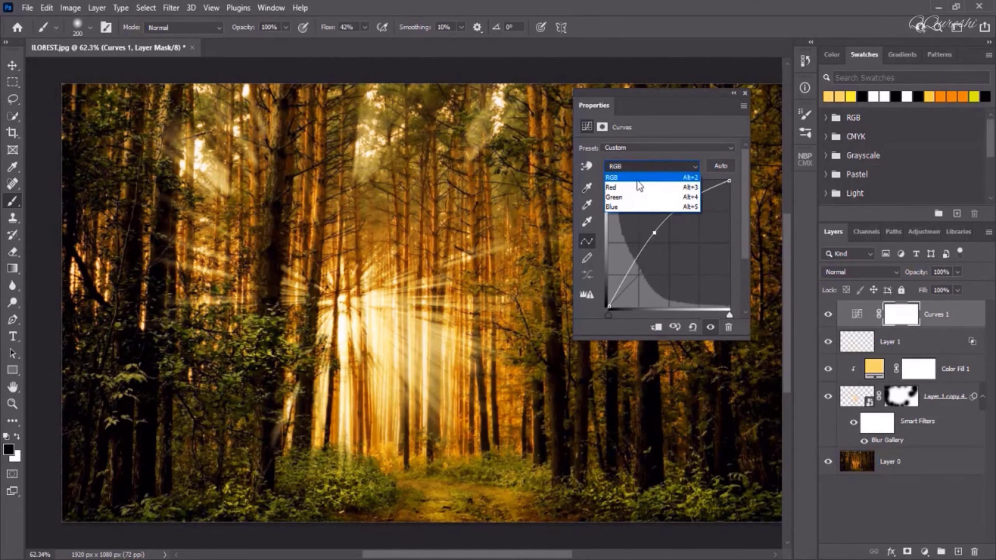
pyautogui.click(630, 206)
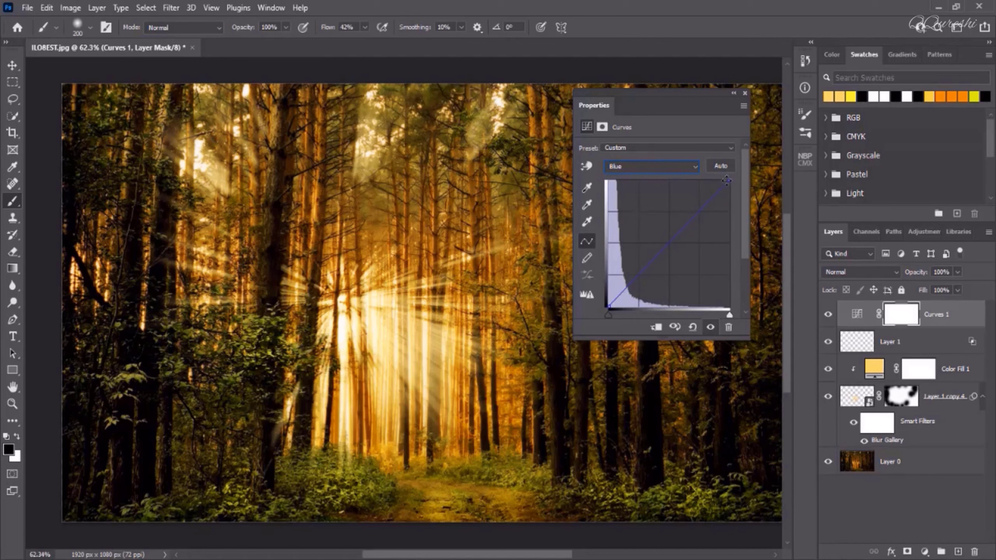
pyautogui.moveTo(729, 181); pyautogui.dragTo(730, 225)
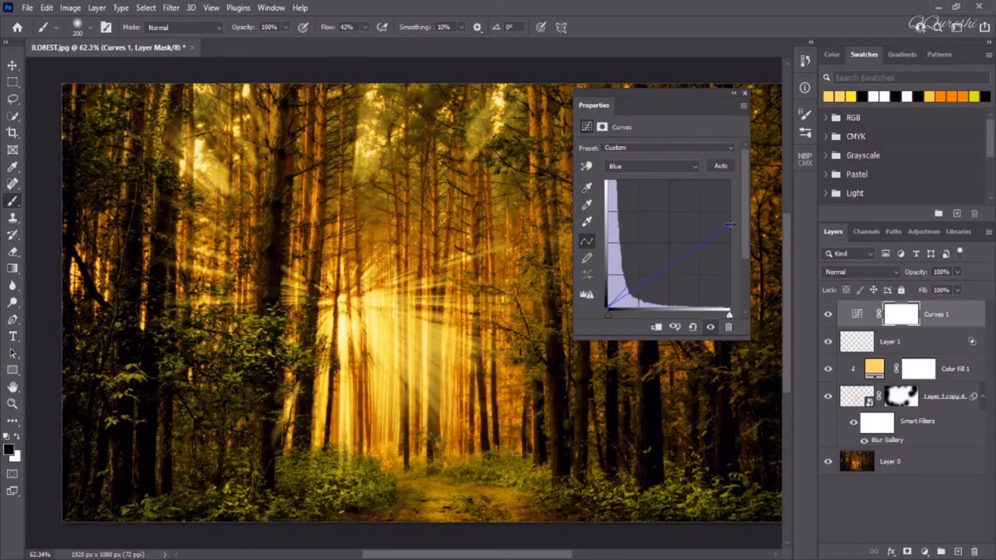
# Step: Soften the Curves adjustment by easing the RGB midtone point down and raising the Blue channel's white end slightly
pyautogui.click(626, 167)
pyautogui.click(626, 178)
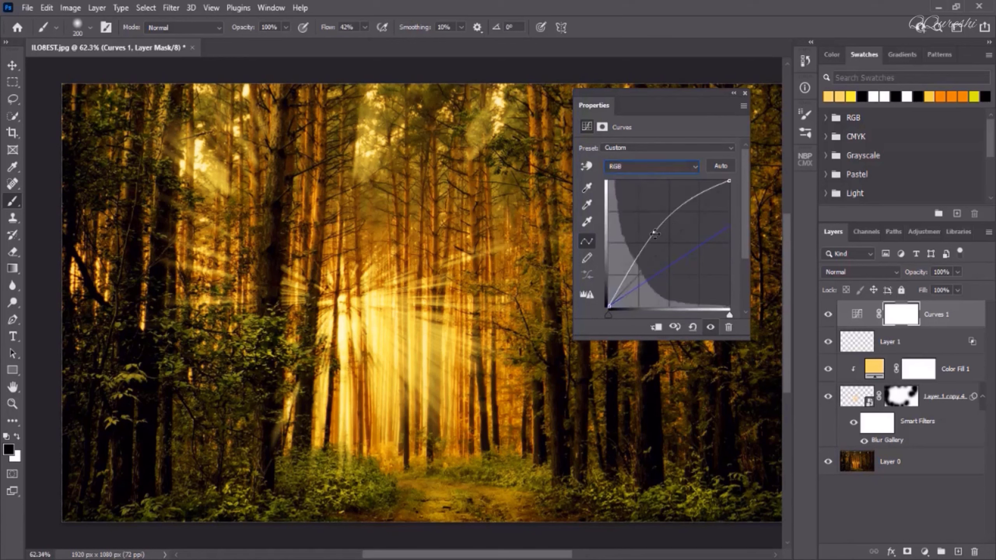
pyautogui.moveTo(653, 231); pyautogui.dragTo(661, 242)
pyautogui.click(637, 167)
pyautogui.click(639, 206)
pyautogui.moveTo(730, 226); pyautogui.dragTo(730, 211)
pyautogui.click(744, 94)
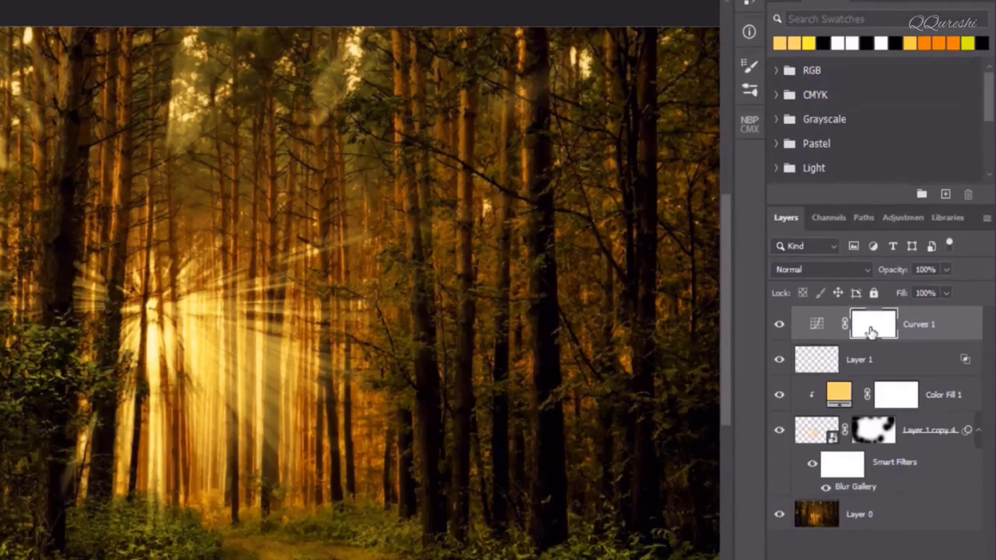
# Step: Invert the Curves 1 mask to black and paint white on it over the dark trunk beside the sun rays
pyautogui.hotkey('ctrl', 'i')
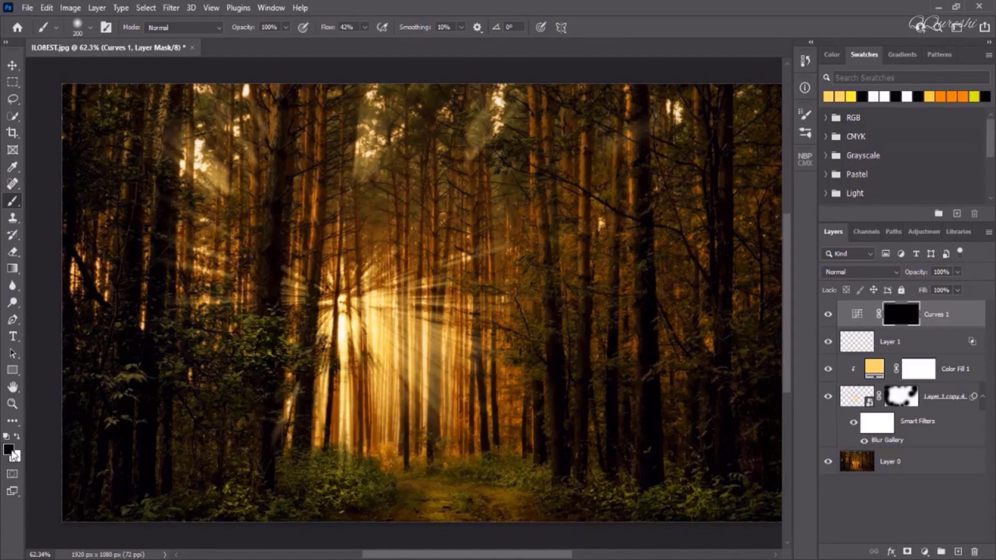
pyautogui.press('x')
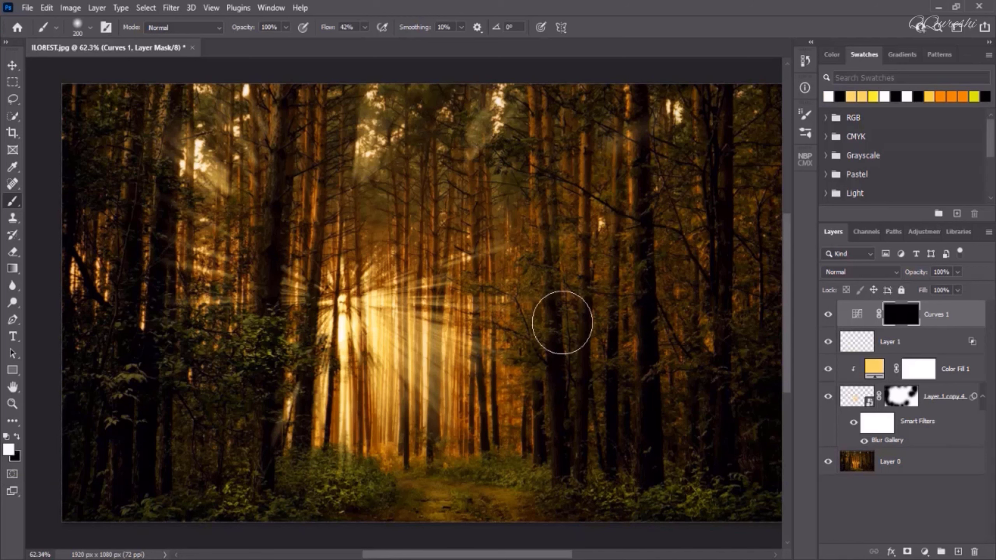
pyautogui.moveTo(562, 322)
pyautogui.mouseDown()
pyautogui.moveTo(567, 425)
pyautogui.moveTo(552, 348)
pyautogui.mouseUp()
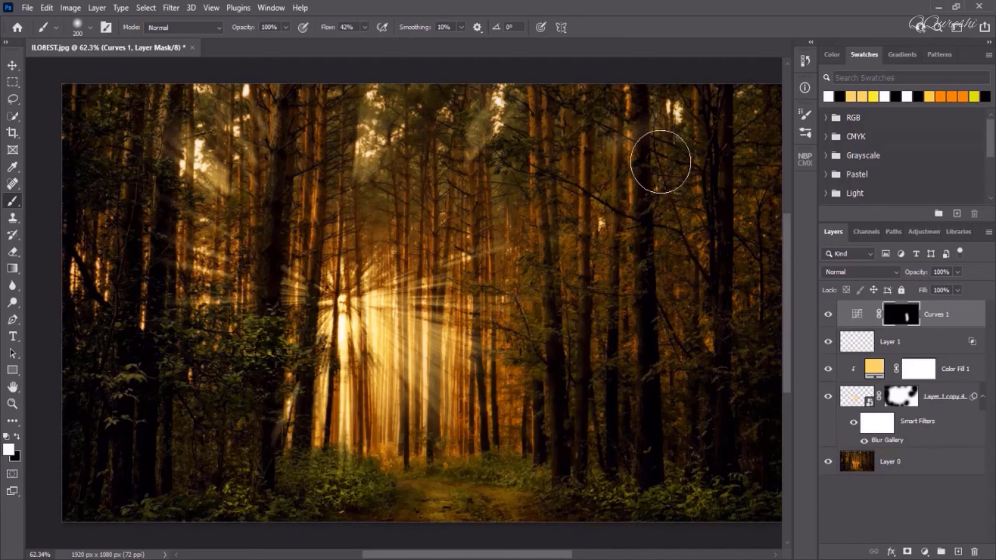
# Step: Reduce the brush to 90 px or smaller and paint white on the Curves 1 mask along the dark tree trunks to brighten them
pyautogui.press('[')
pyautogui.press('[')
pyautogui.press('[')
pyautogui.press('[')
pyautogui.press('[')
pyautogui.press('[')
pyautogui.press('[')
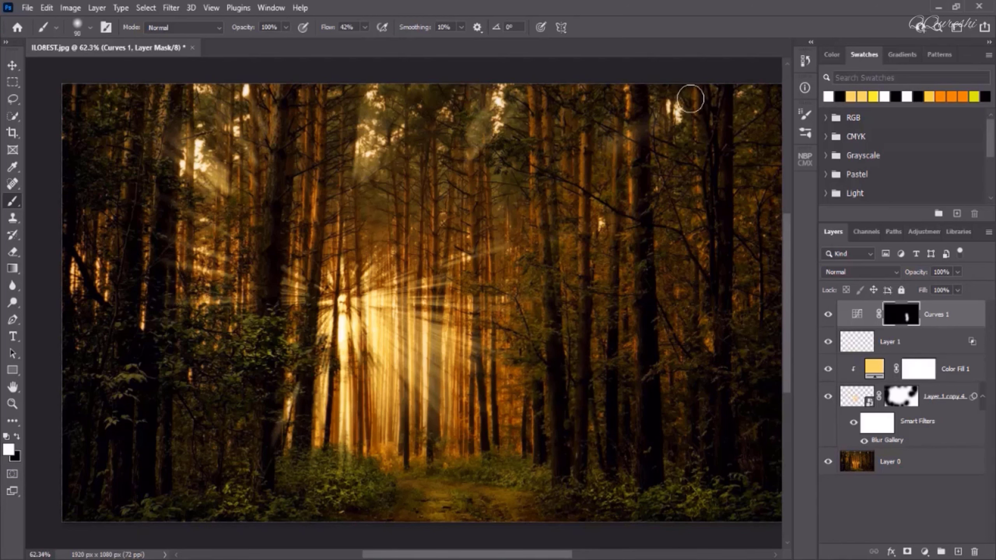
pyautogui.moveTo(693, 98); pyautogui.dragTo(700, 391)
pyautogui.moveTo(648, 453); pyautogui.dragTo(636, 416)
pyautogui.moveTo(631, 109); pyautogui.dragTo(633, 195)
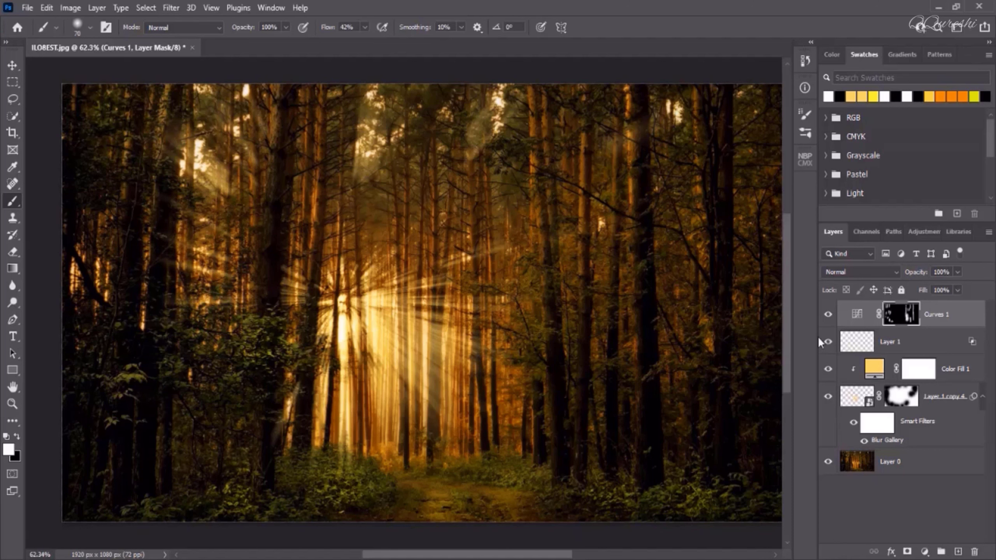
# Step: Toggle the visibility of Curves 1 repeatedly to compare the trunks with and without the brightening
pyautogui.click(827, 315)
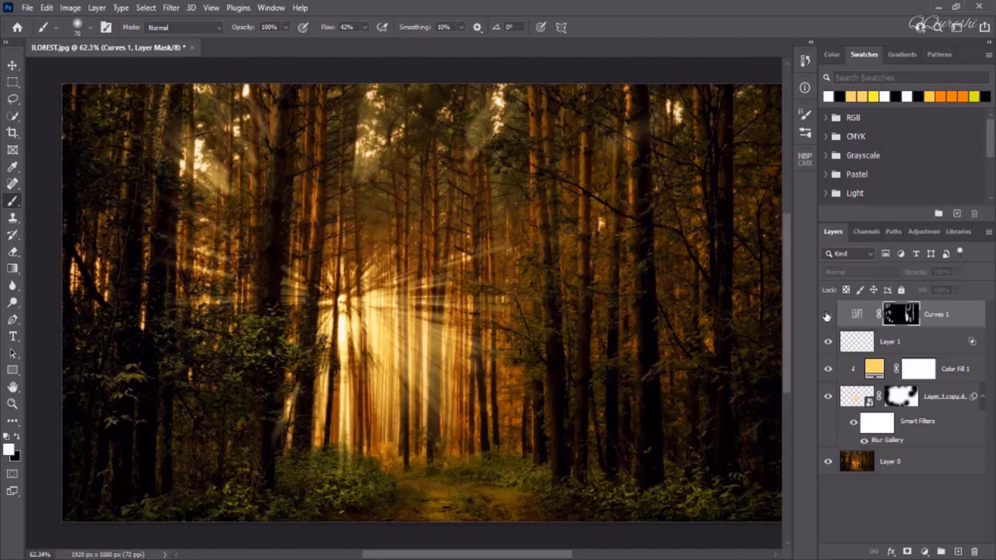
pyautogui.click(827, 315)
pyautogui.click(827, 316)
pyautogui.click(828, 315)
pyautogui.click(827, 316)
pyautogui.click(827, 315)
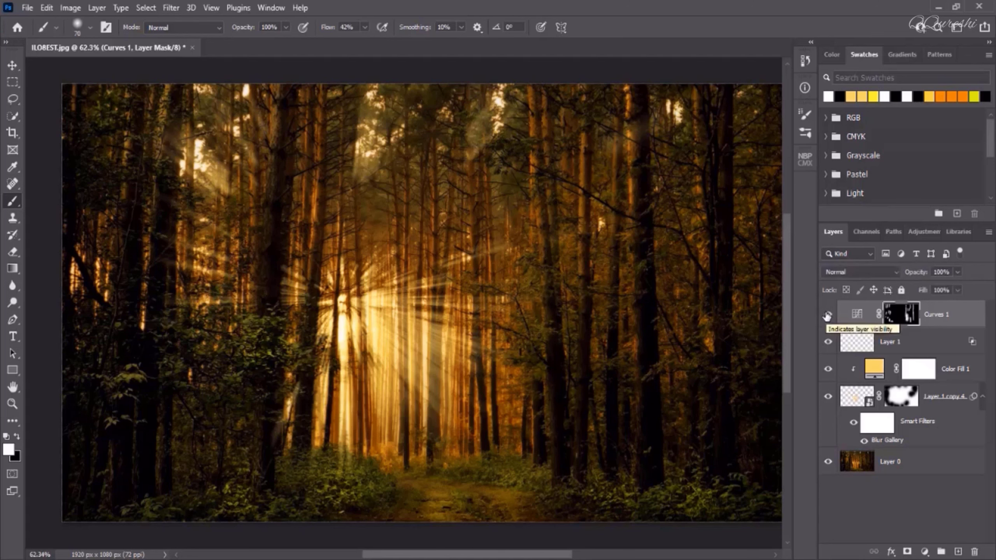
# Step: Raise the Underlying Layer black point in the Blend If settings of Curves 1 to protect the darkest trunk shadows
pyautogui.doubleClick(956, 316)
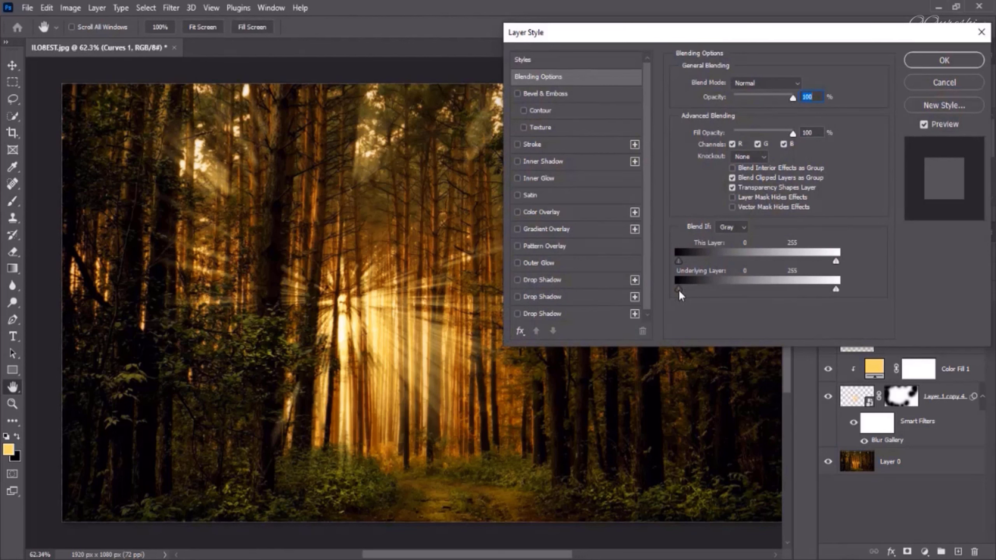
pyautogui.moveTo(679, 290)
pyautogui.mouseDown()
pyautogui.moveTo(739, 292)
pyautogui.moveTo(694, 290)
pyautogui.mouseUp()
pyautogui.moveTo(417, 322); pyautogui.dragTo(276, 313)
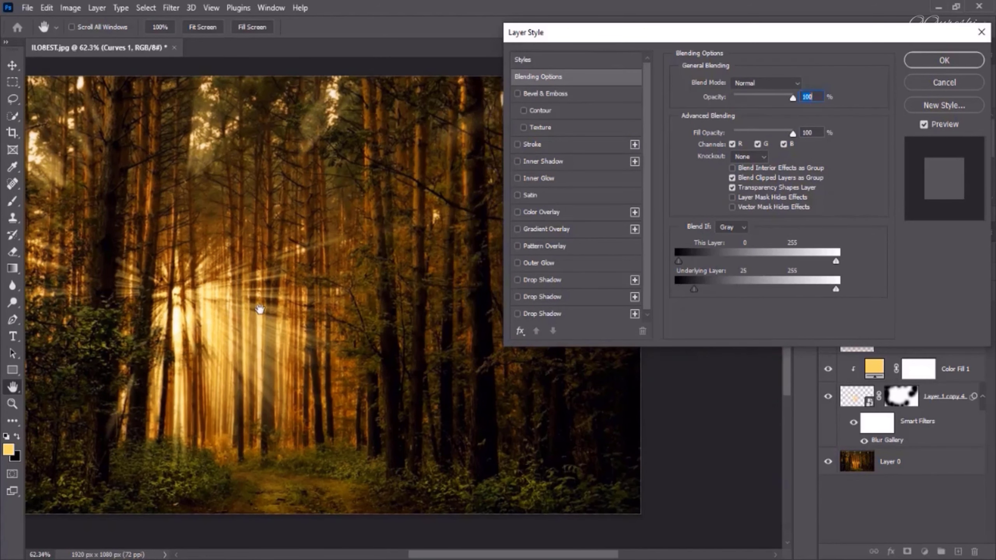
pyautogui.moveTo(694, 290)
pyautogui.mouseDown()
pyautogui.moveTo(739, 292)
pyautogui.moveTo(678, 290)
pyautogui.moveTo(717, 289)
pyautogui.moveTo(686, 294)
pyautogui.moveTo(700, 294)
pyautogui.mouseUp()
pyautogui.click(920, 63)
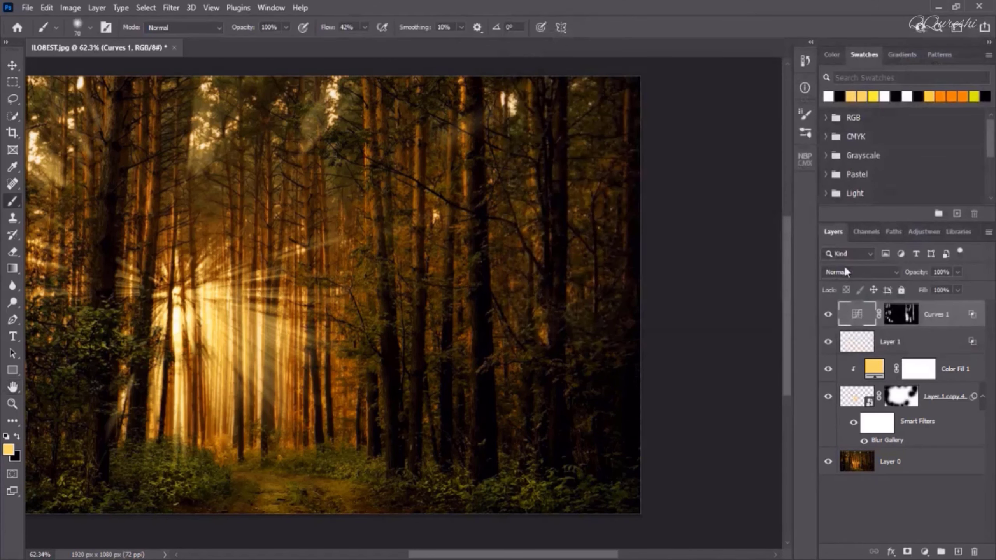
# Step: Compare the photo with and without Curves 1, and select Layer 1 to compare its glow the same way
pyautogui.click(830, 315)
pyautogui.click(829, 315)
pyautogui.hscroll(-3, 405, 259)
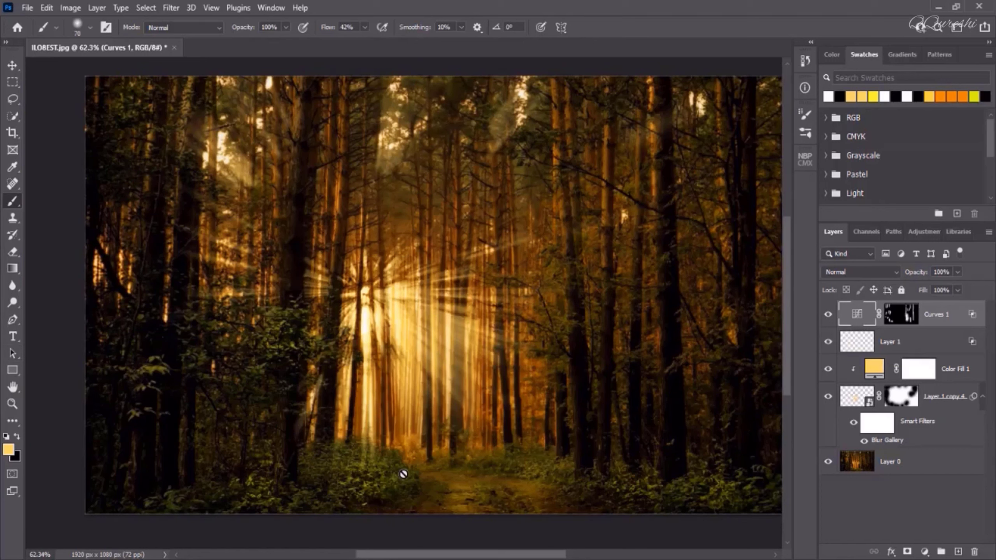
pyautogui.click(901, 343)
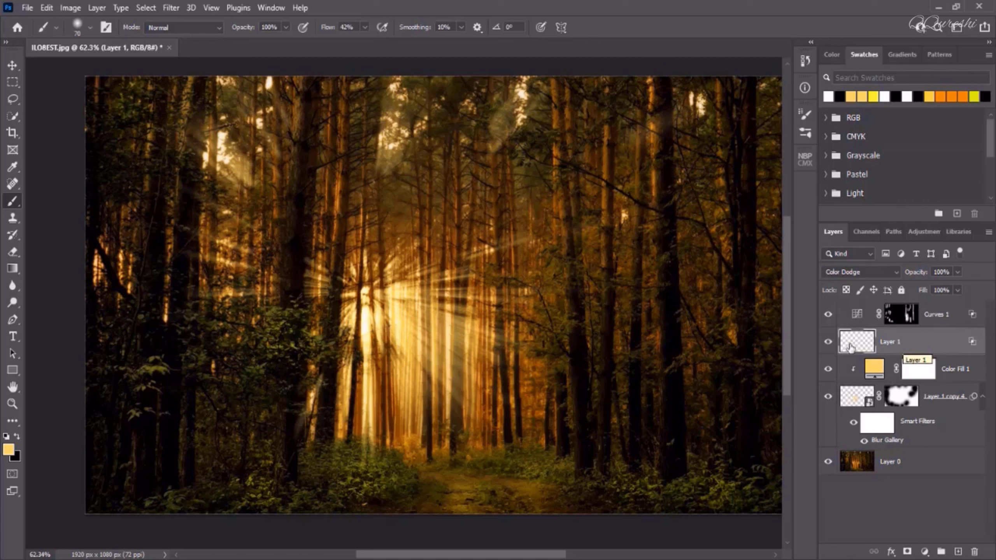
pyautogui.click(828, 342)
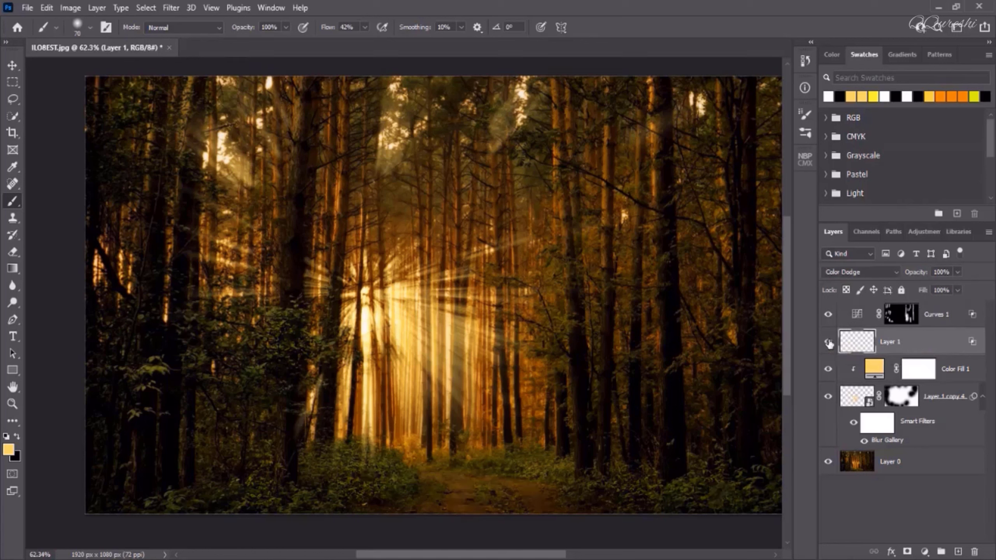
pyautogui.click(828, 342)
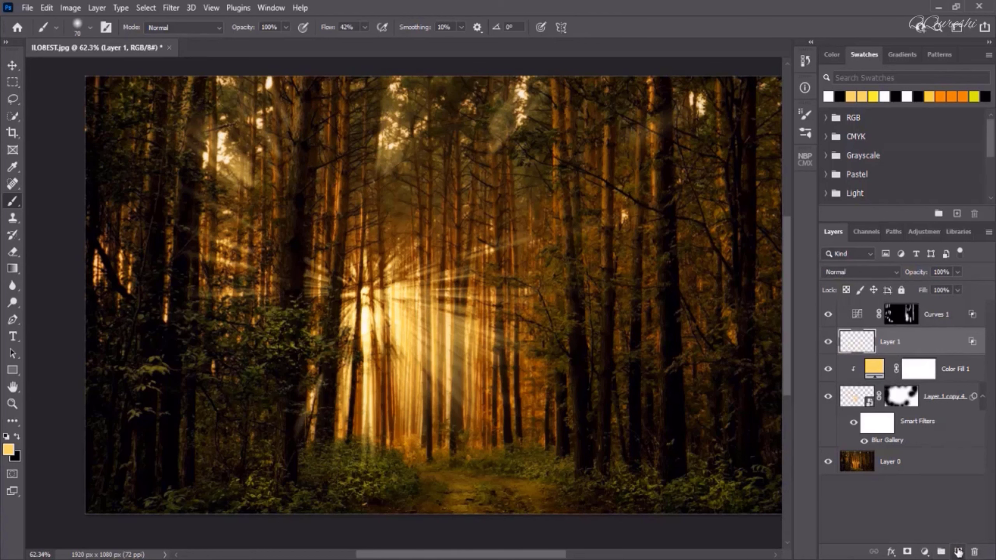
# Step: Add a new layer directly above Layer 1 and set the brush flow to 100%
pyautogui.click(957, 551)
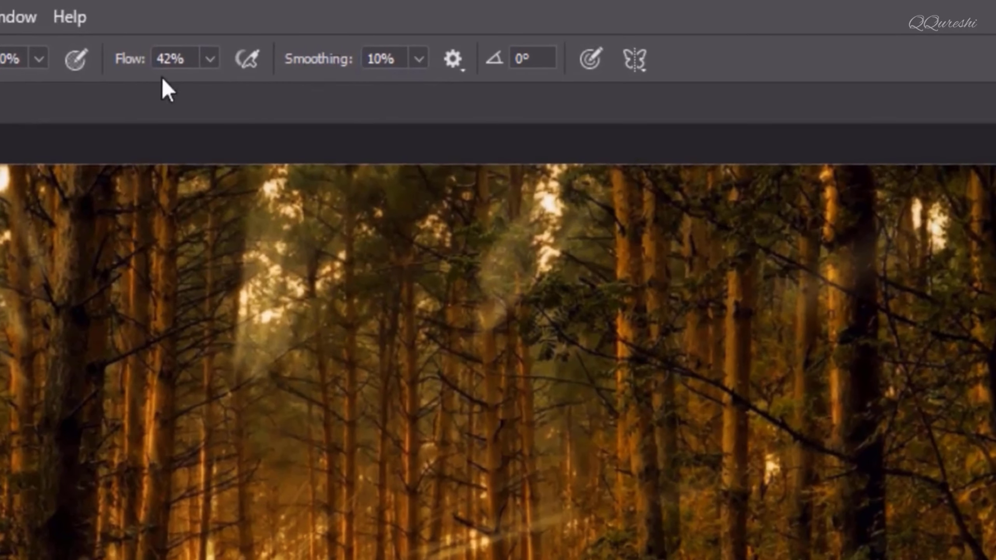
pyautogui.click(210, 59)
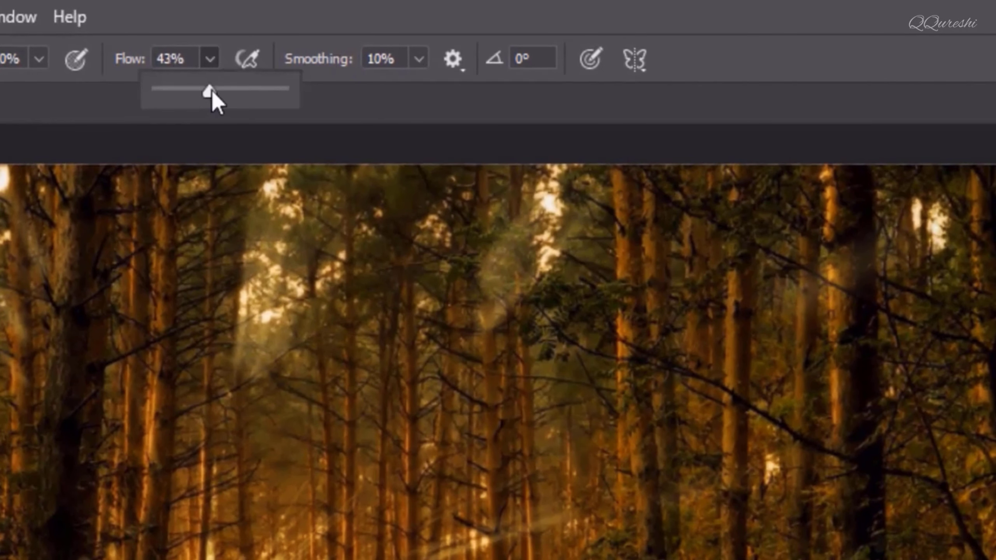
pyautogui.moveTo(212, 93); pyautogui.dragTo(376, 98)
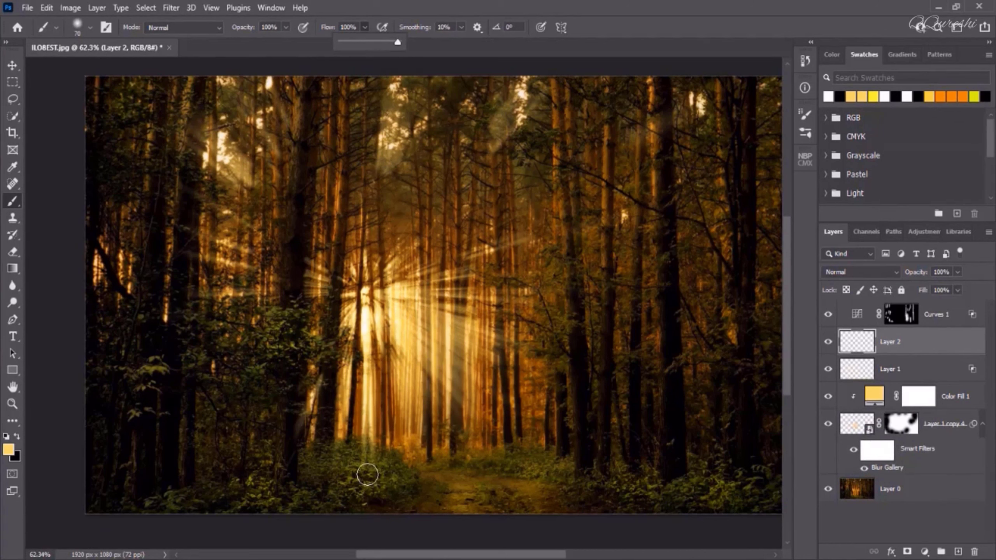
# Step: Paint five small warm-yellow light dabs on Layer 2 over the undergrowth on both sides of the path with the 70 px brush
pyautogui.click(367, 474)
pyautogui.click(366, 475)
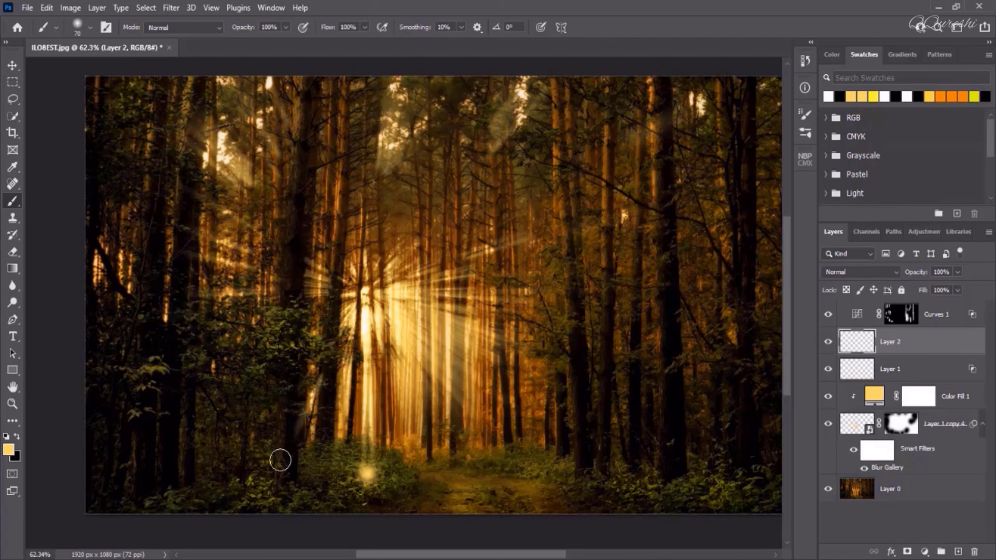
pyautogui.click(263, 487)
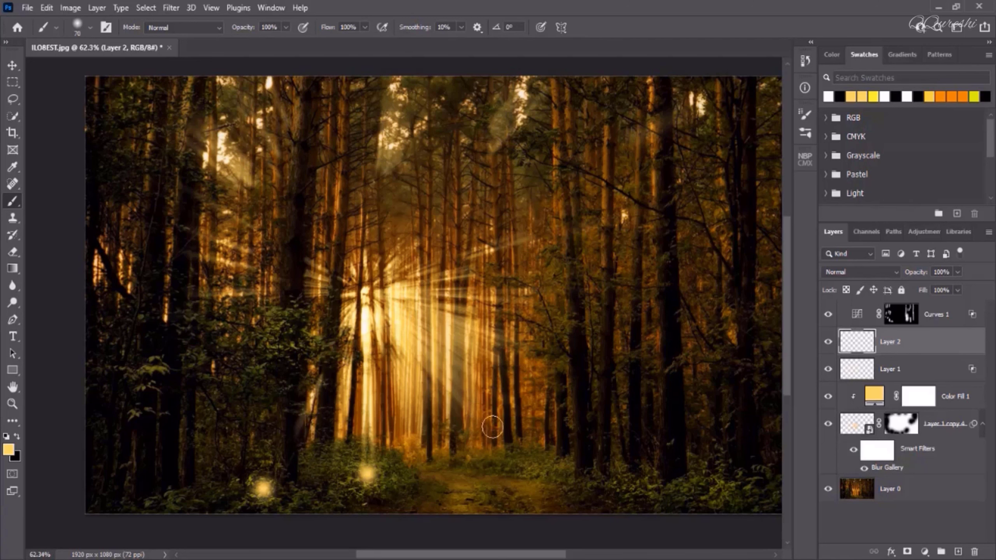
pyautogui.click(580, 485)
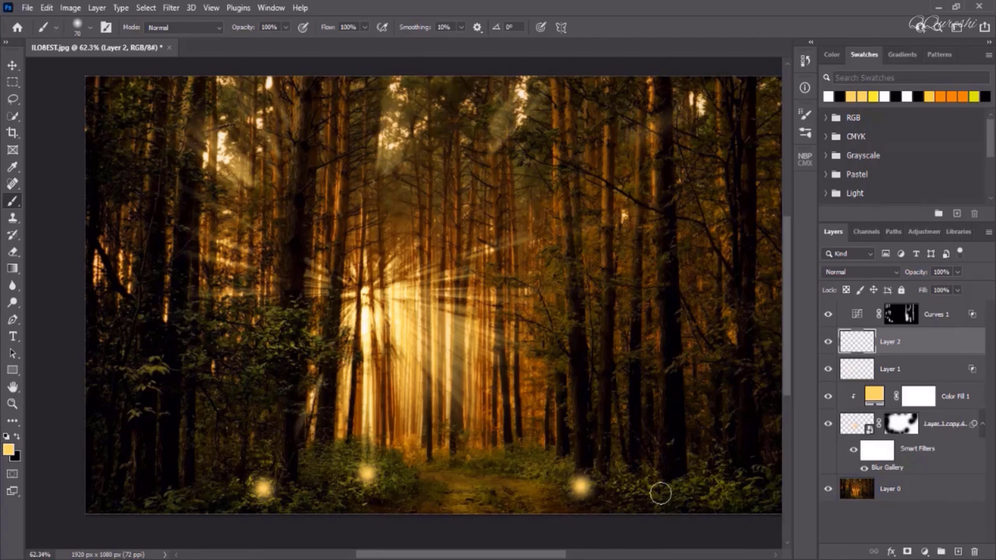
pyautogui.click(660, 490)
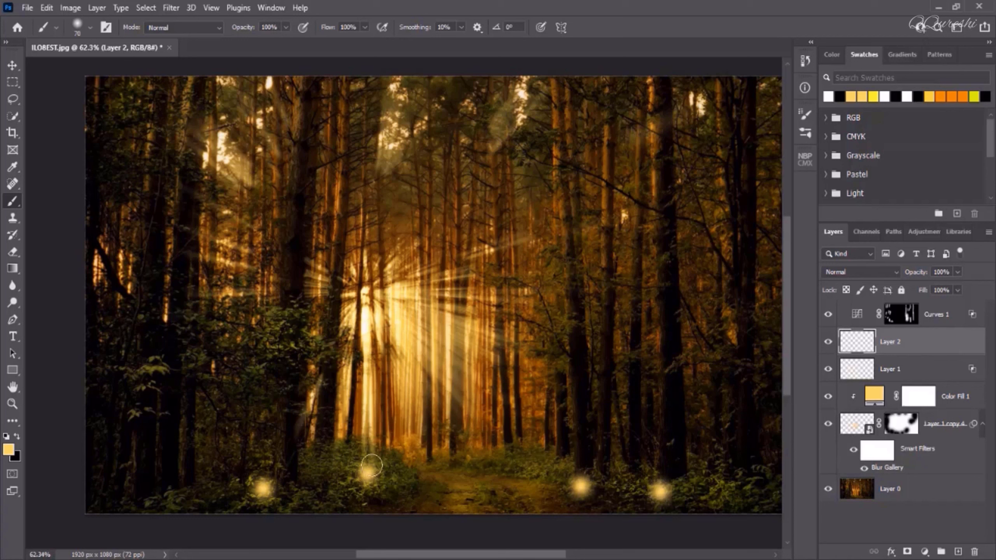
pyautogui.click(334, 459)
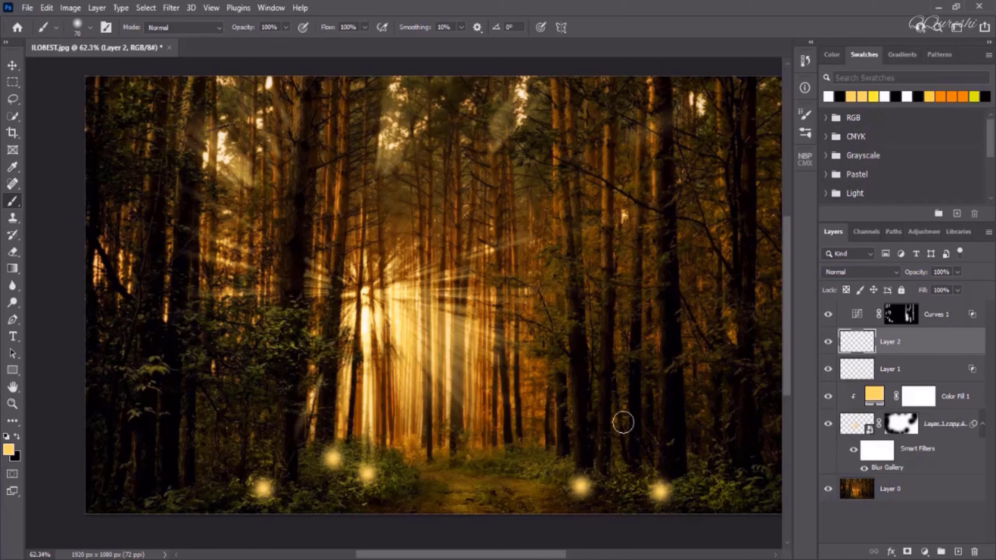
# Step: Set Layer 2 to Color Dodge and split its Blend If Underlying Layer black point to 30 / 88
pyautogui.click(836, 273)
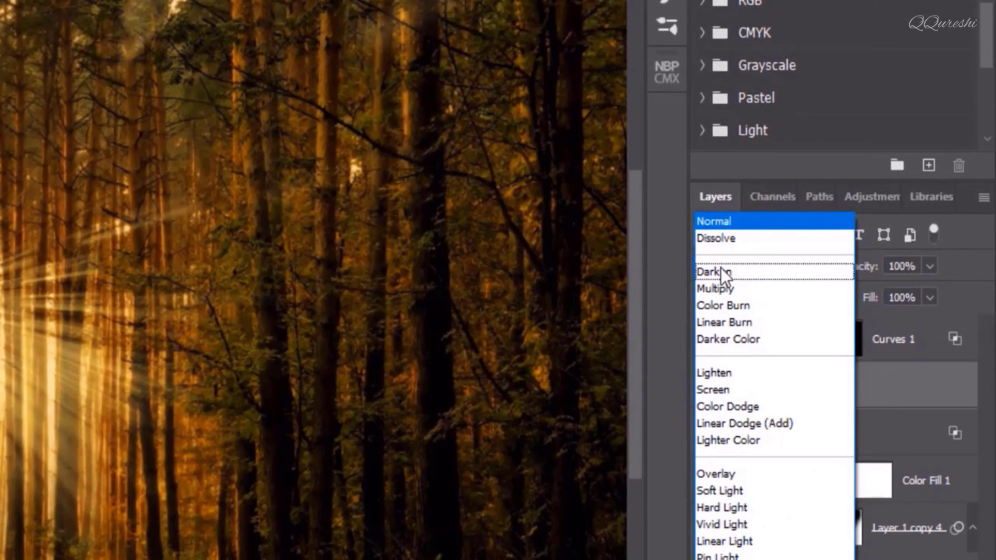
pyautogui.click(719, 406)
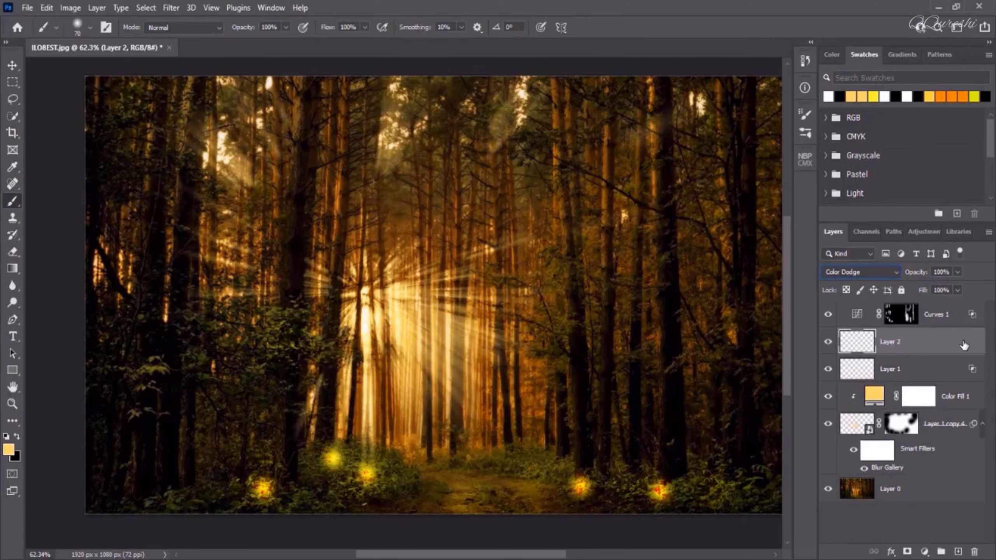
pyautogui.doubleClick(964, 345)
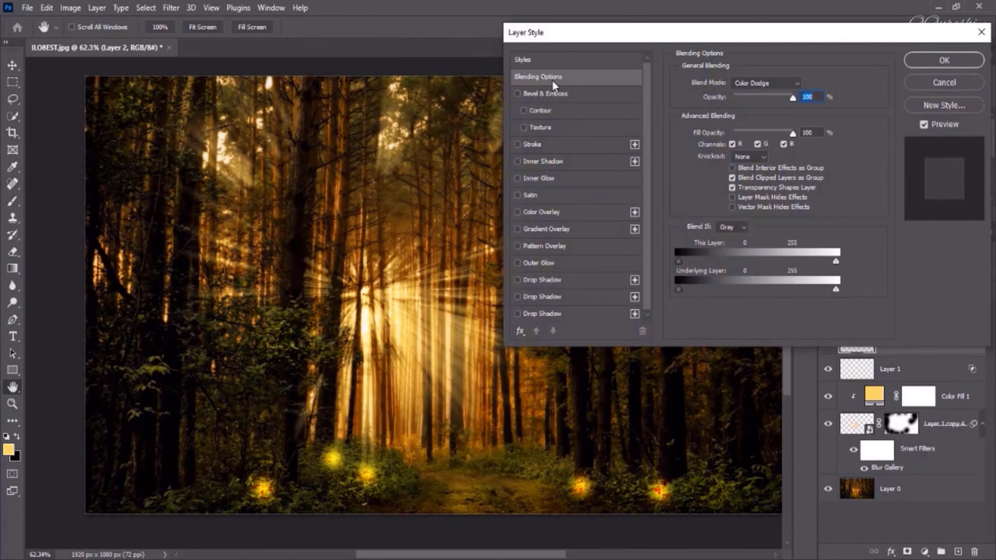
pyautogui.moveTo(679, 289)
pyautogui.mouseDown()
pyautogui.moveTo(738, 290)
pyautogui.moveTo(698, 293)
pyautogui.mouseUp()
pyautogui.keyDown('alt'); pyautogui.click(700, 289); pyautogui.keyUp('alt')
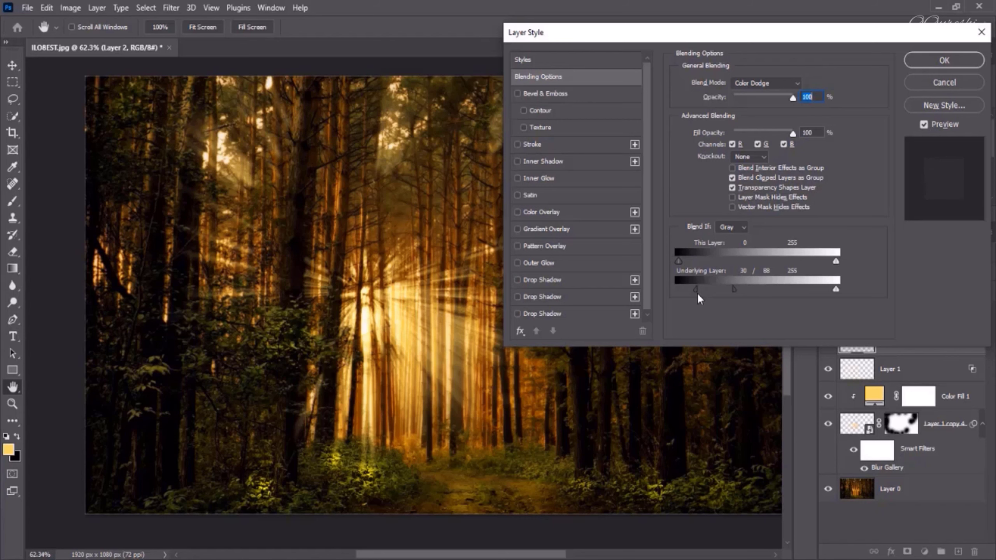
pyautogui.click(937, 59)
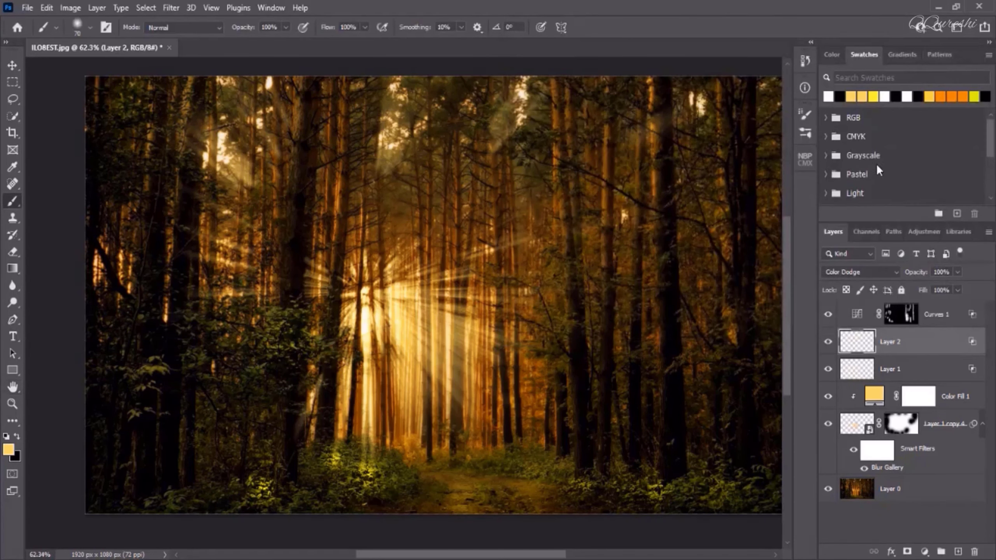
# Step: Compare the photo with and without Layer 2's light glow on the undergrowth, leaving the layer visible
pyautogui.click(828, 344)
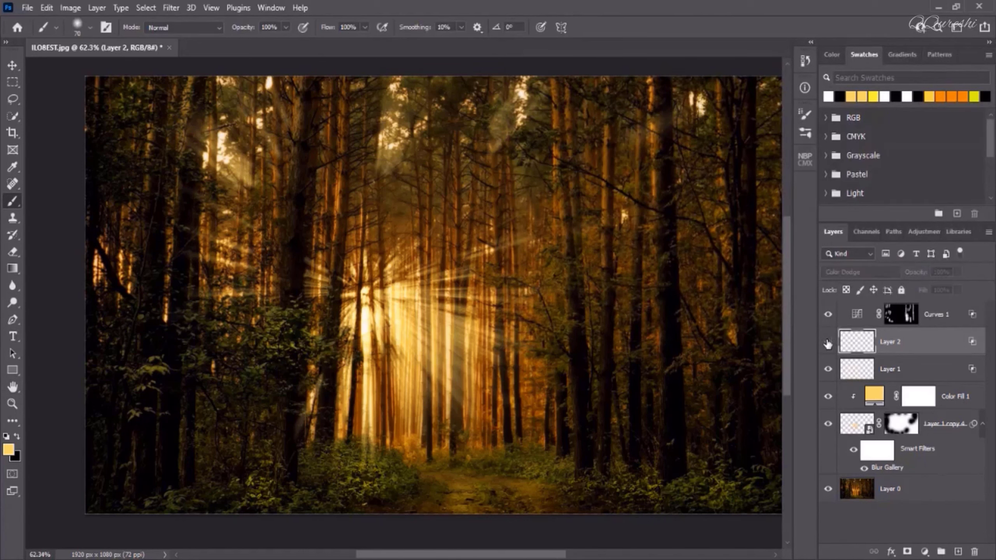
pyautogui.click(828, 343)
pyautogui.click(827, 344)
pyautogui.click(828, 344)
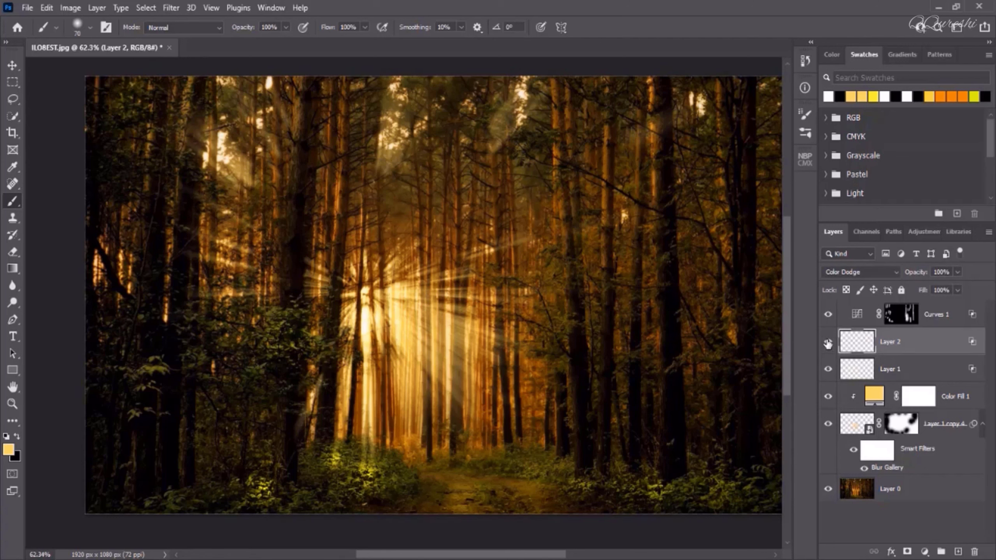
# Step: Group all layers above Layer 0, from Curves 1 down to the masked ray layer, and compare the photo with and without the group
pyautogui.click(937, 314)
pyautogui.keyDown('shift'); pyautogui.click(943, 425); pyautogui.keyUp('shift')
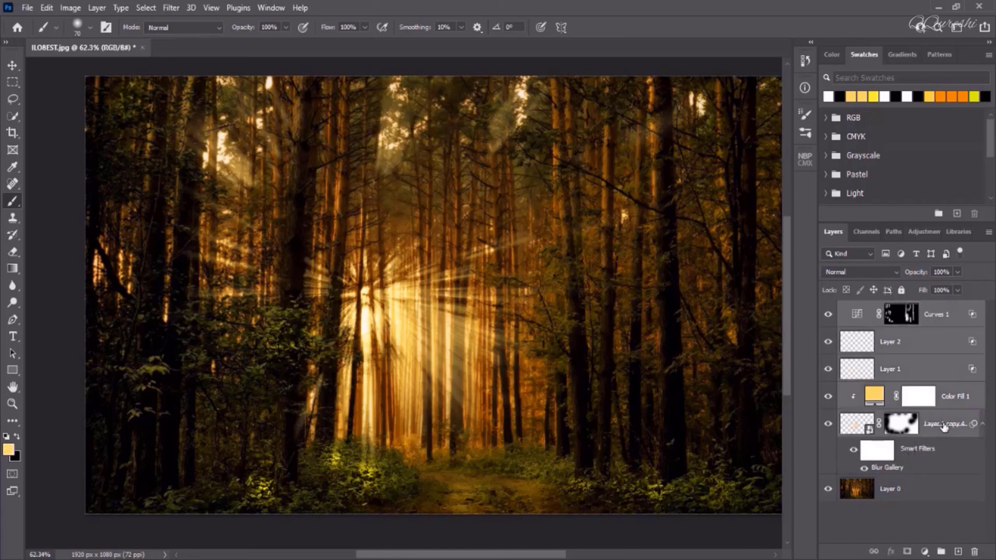
pyautogui.click(941, 551)
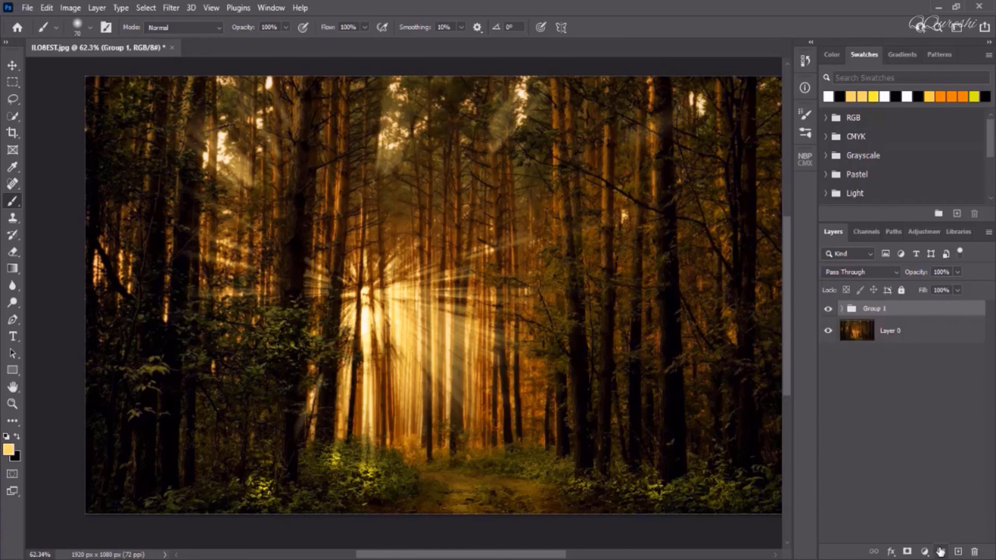
pyautogui.click(827, 309)
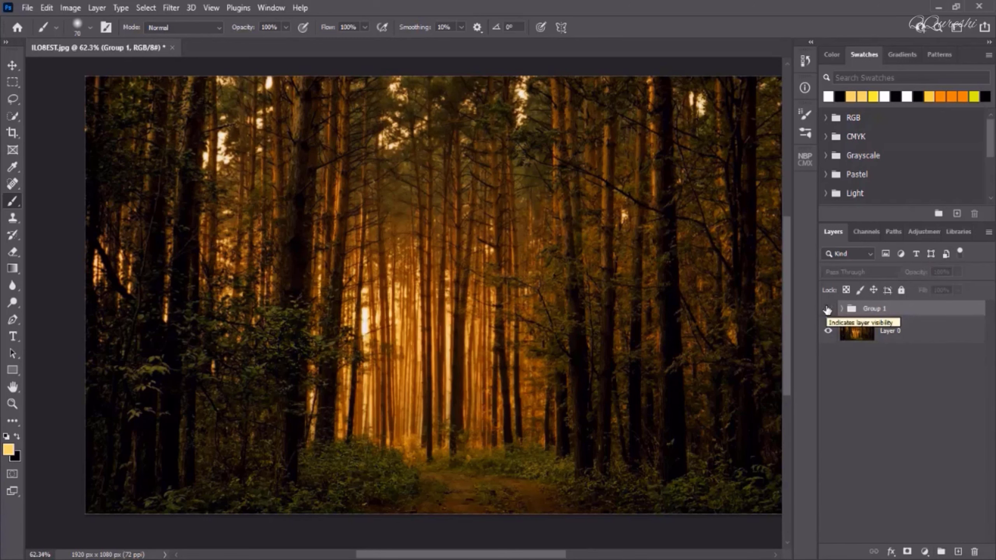
pyautogui.click(827, 310)
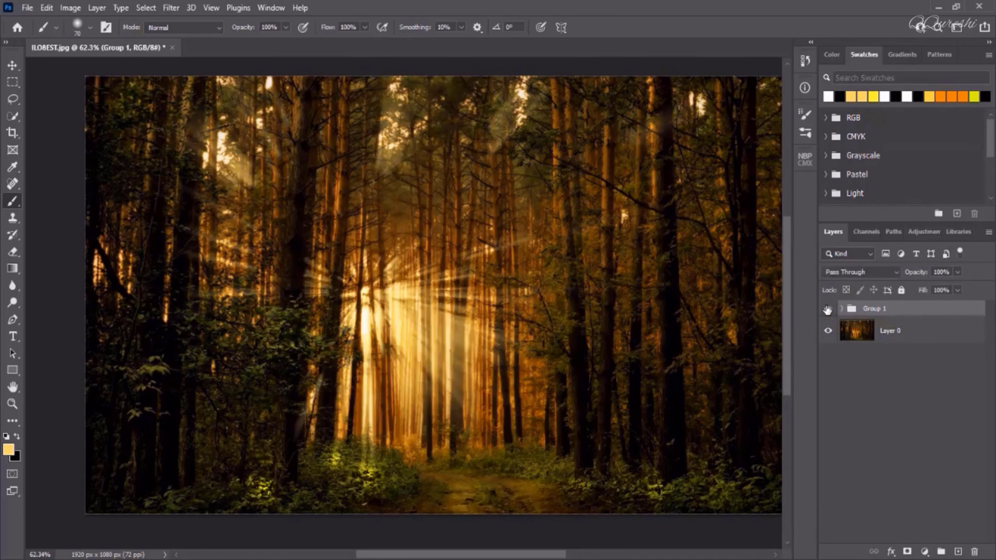